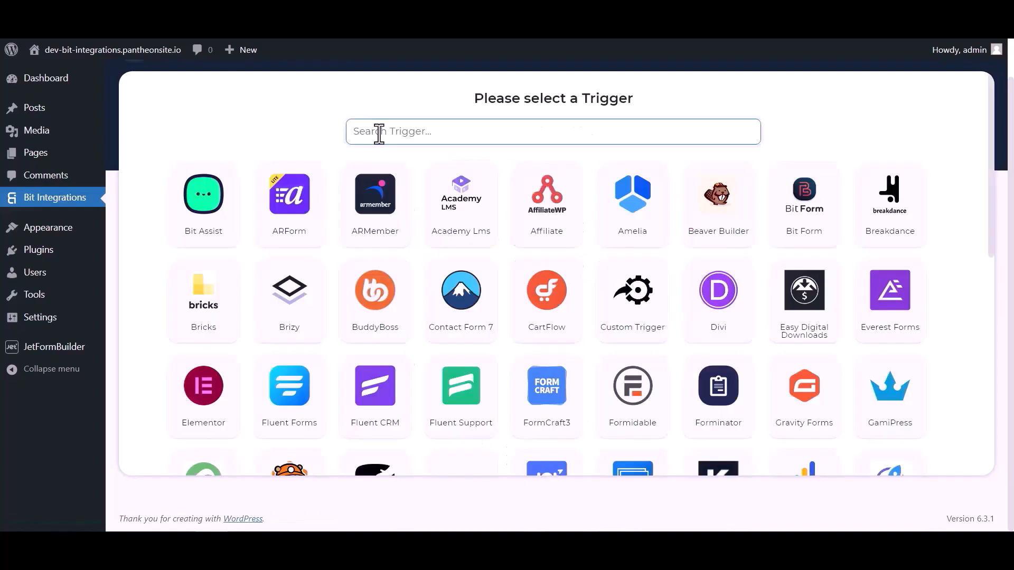
Pick JetForm Builder as the trigger, copy its webhook URL and start fetching test data.
click(378, 133)
text(jet)
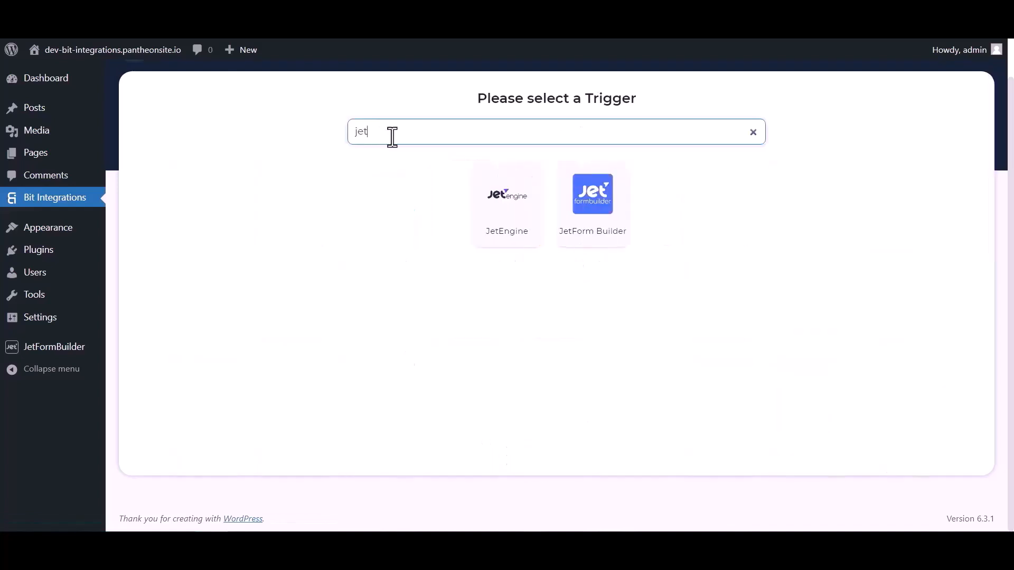
click(595, 227)
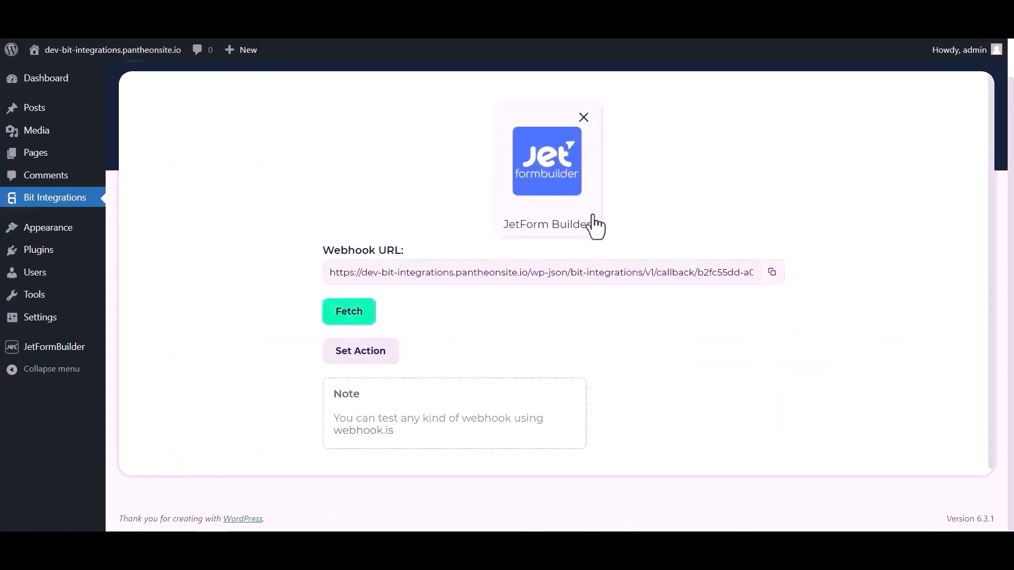
click(772, 272)
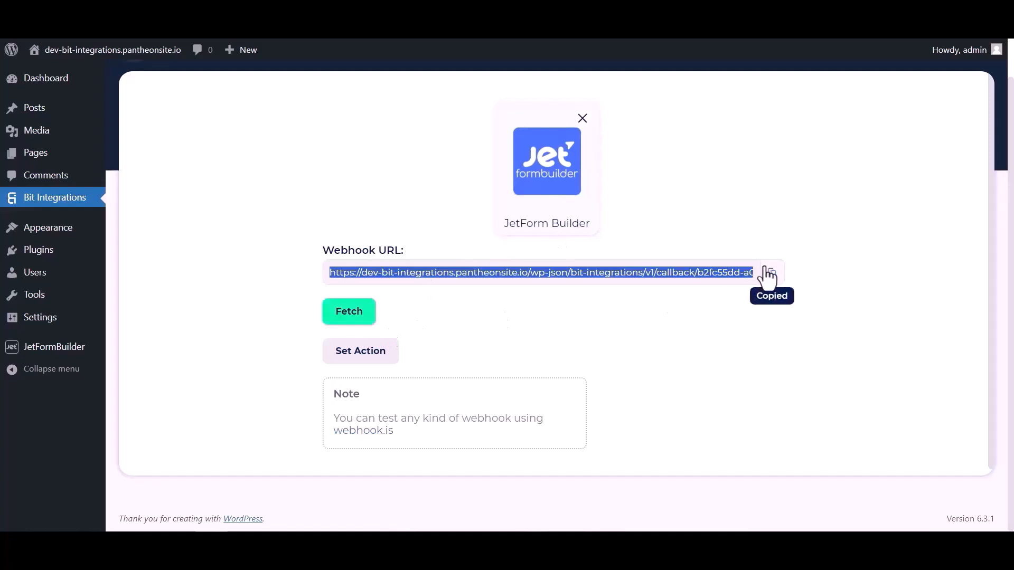
click(356, 315)
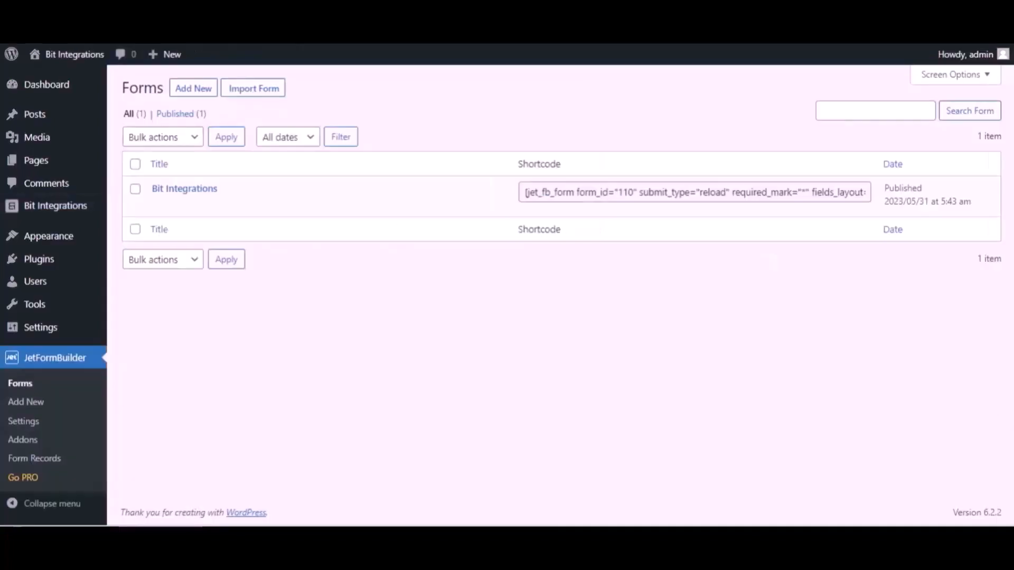
Change the Bit Integrations form's Send Email post-submit action to Call Webhook.
mouse_move(233, 190)
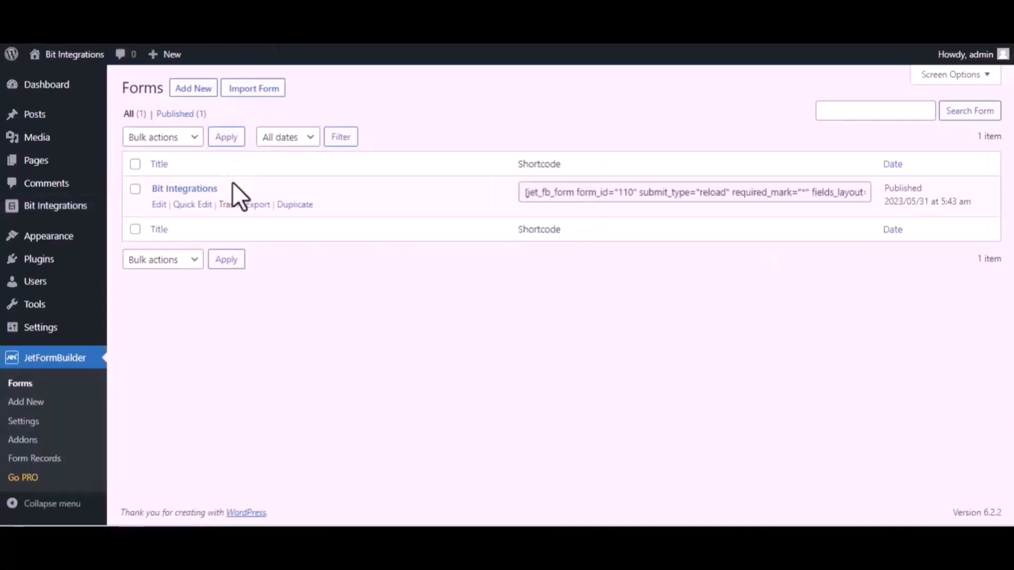
click(158, 205)
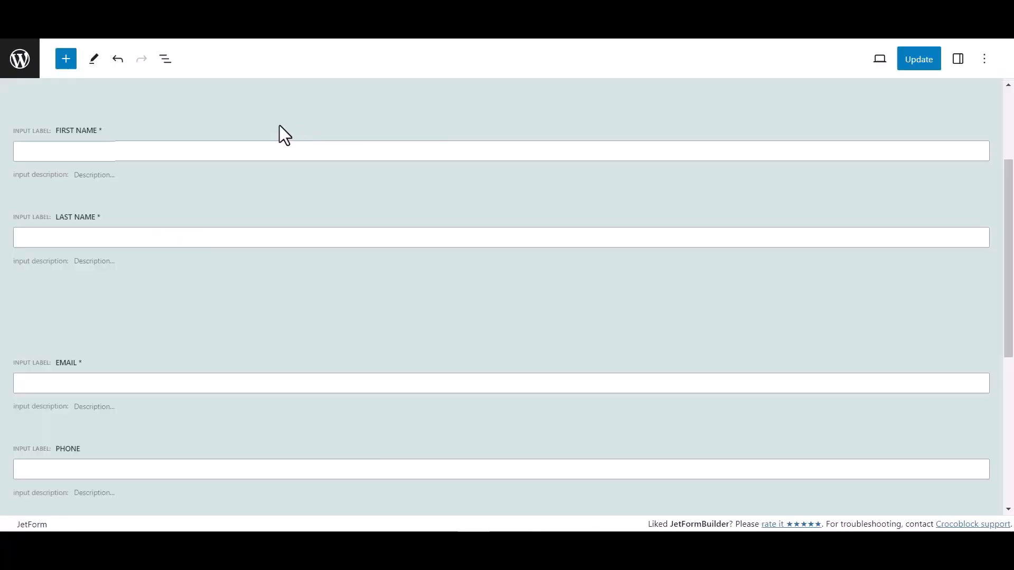
click(958, 61)
scroll(871, 372, down, 1)
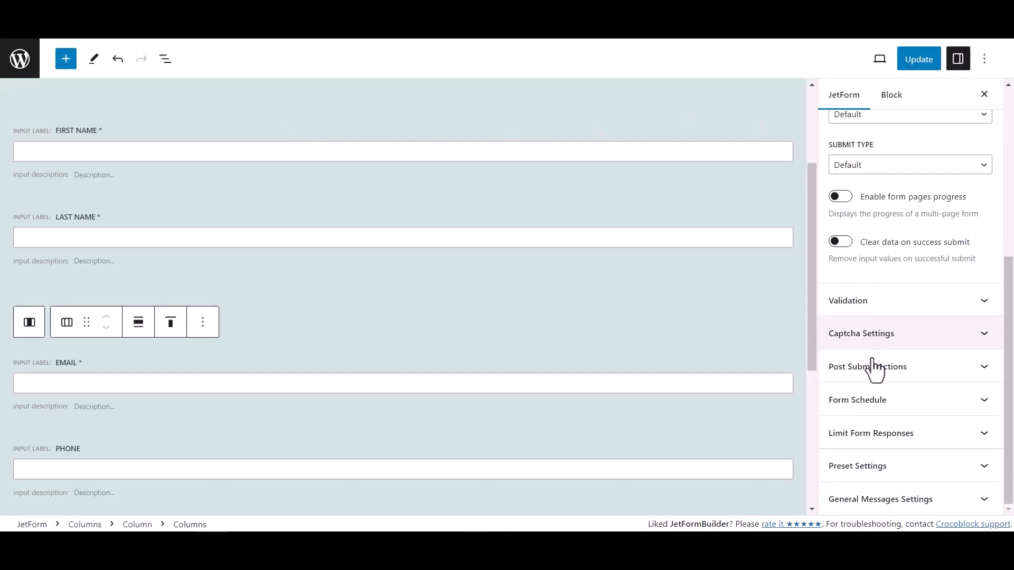
click(919, 377)
scroll(898, 317, down, 3)
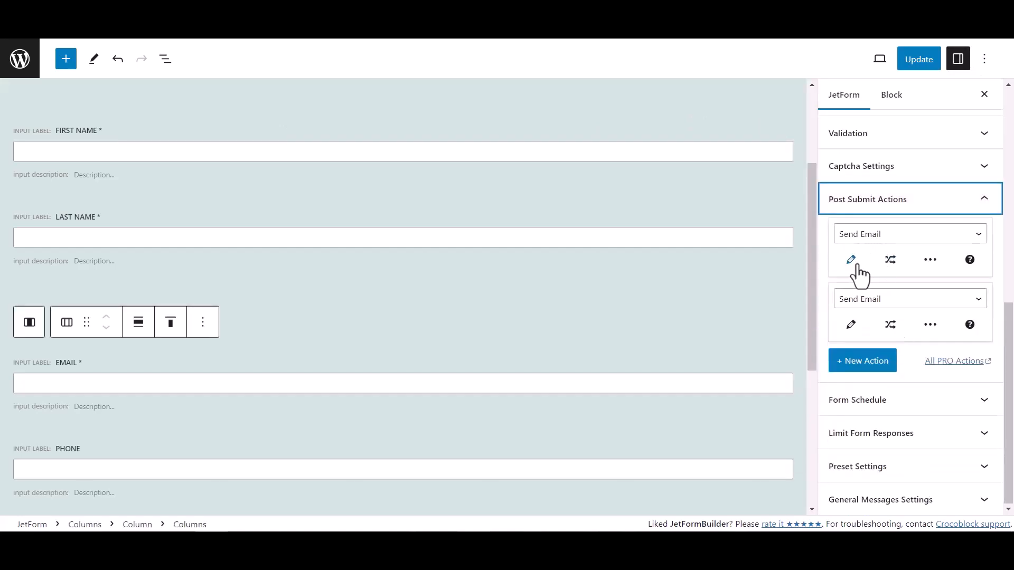
click(874, 235)
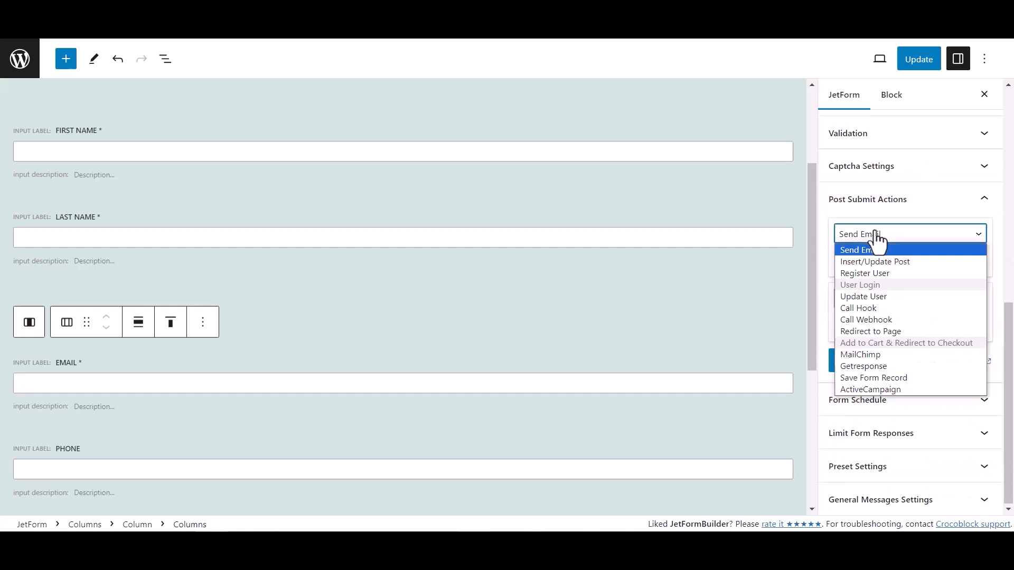
click(869, 320)
Paste the copied webhook URL into the Call Webhook action and update the form.
click(858, 266)
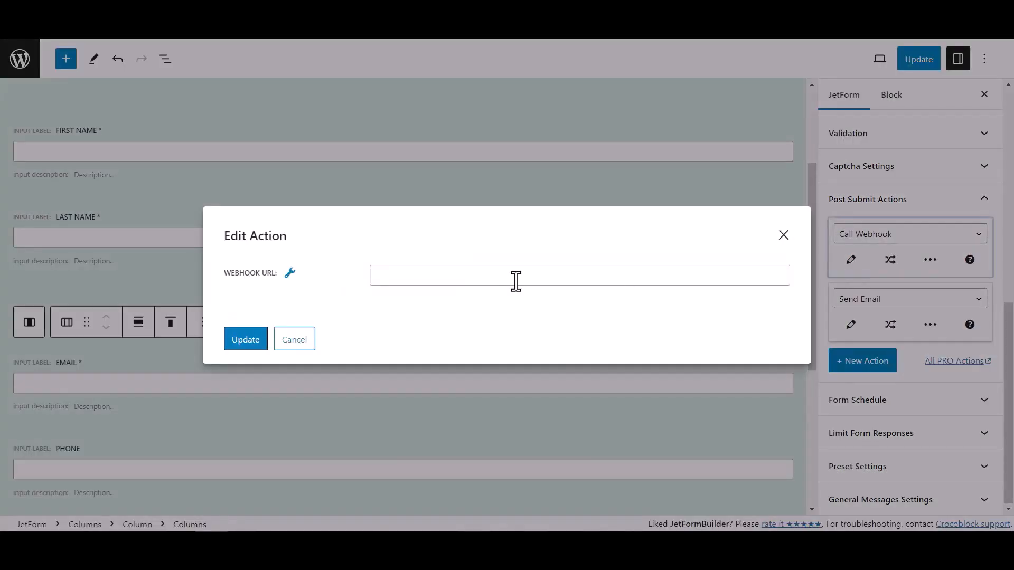
click(403, 279)
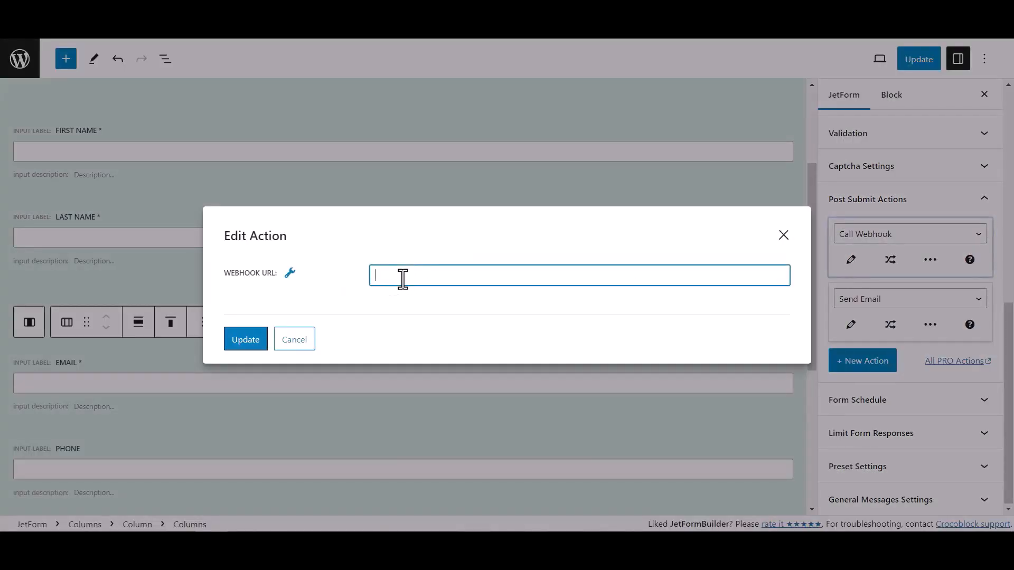
key(ctrl+v)
click(255, 341)
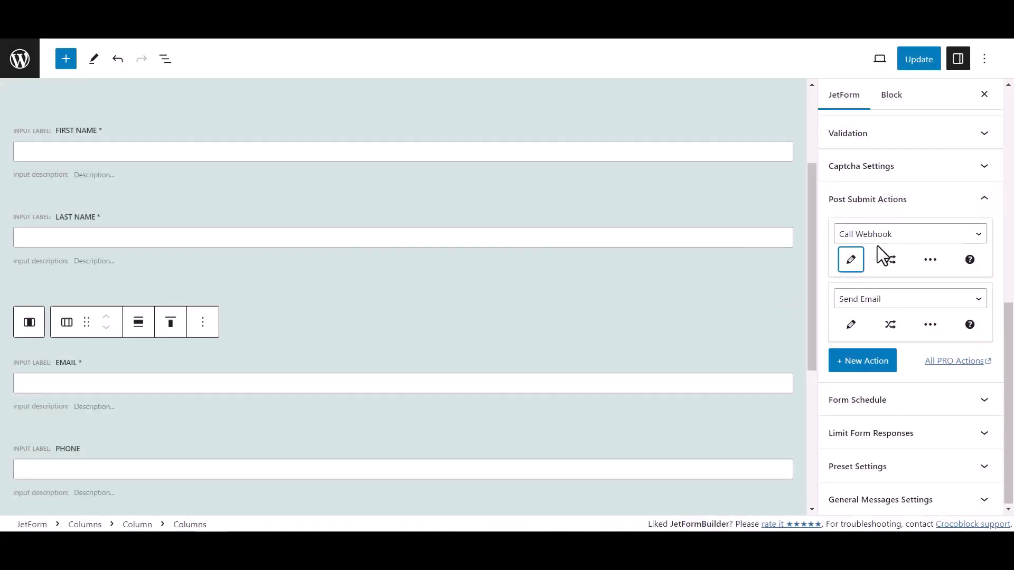
click(932, 62)
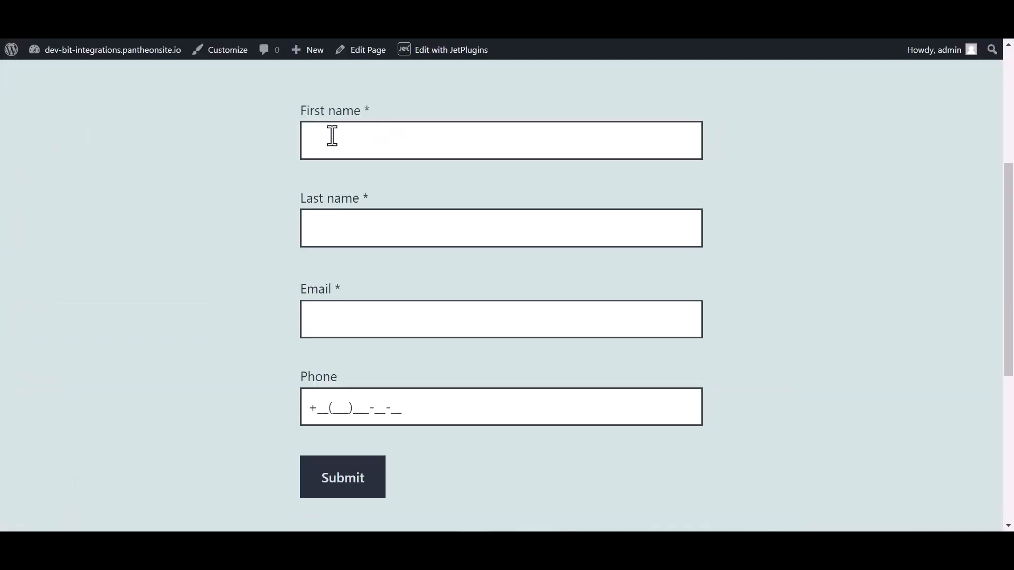
Submit the live form with name Bit Integrations, a test e-mail address and phone number.
click(351, 135)
text(Bit)
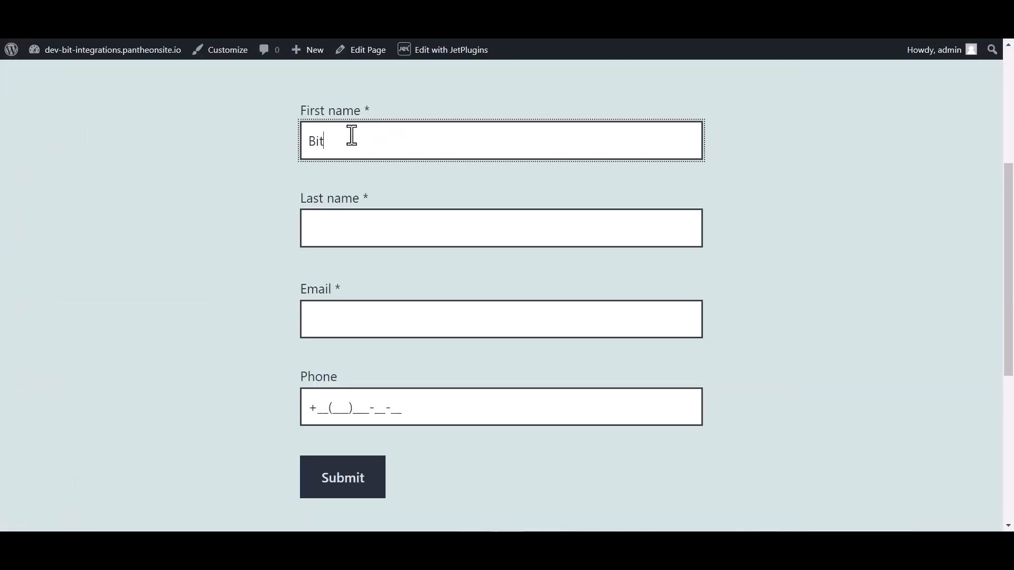
click(344, 231)
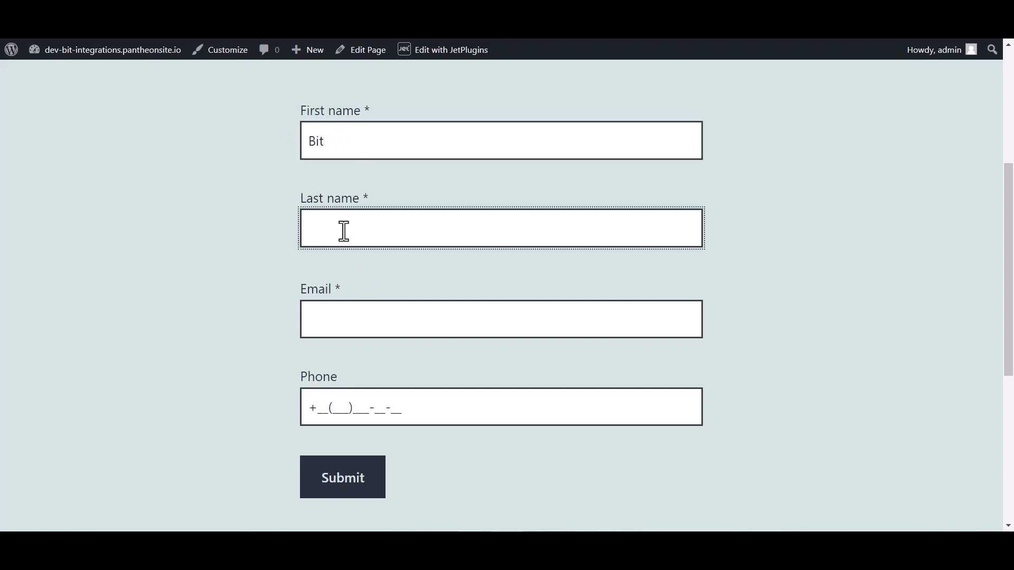
text(Integrations)
click(333, 327)
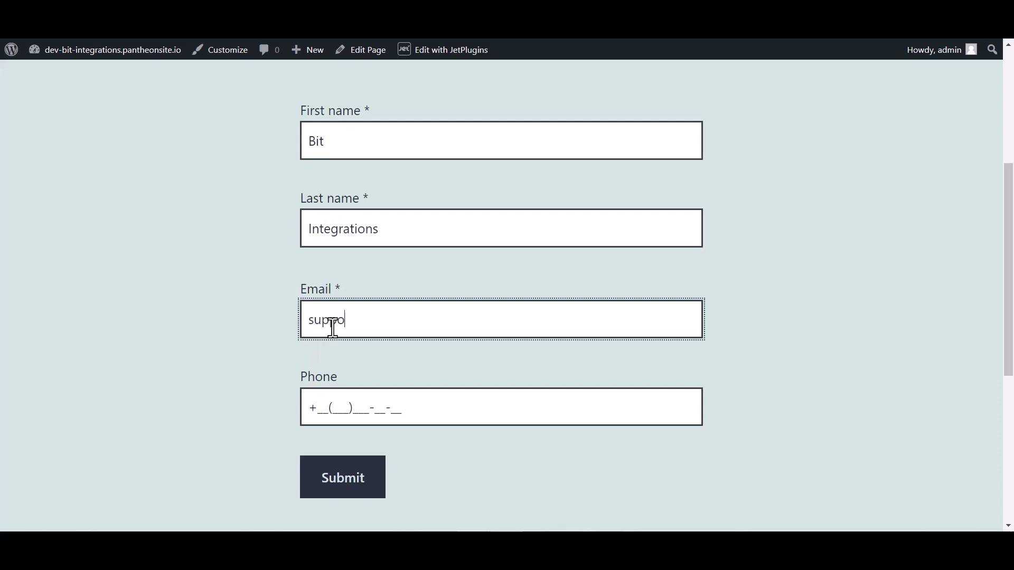
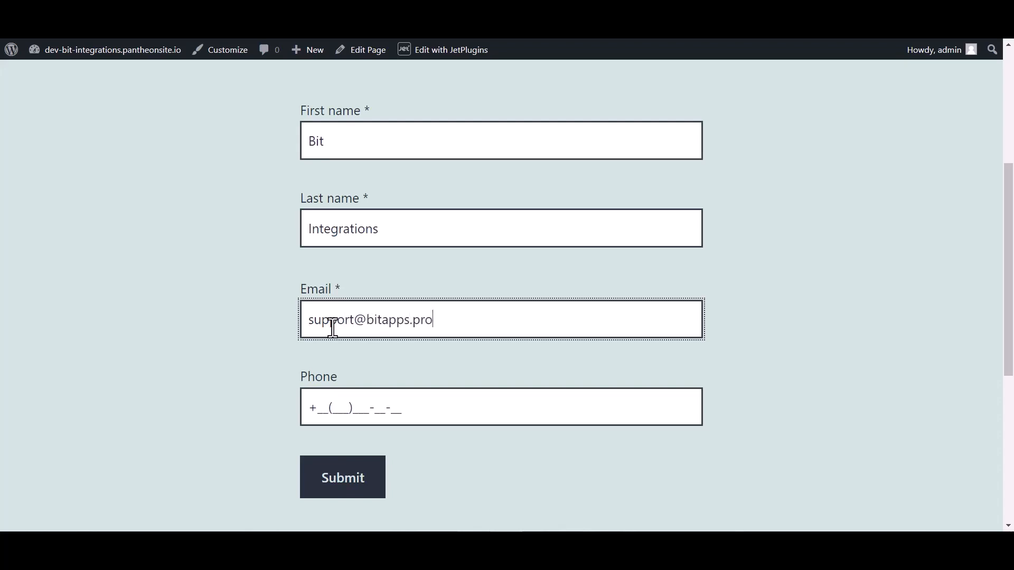
click(343, 401)
text(44(455)5)
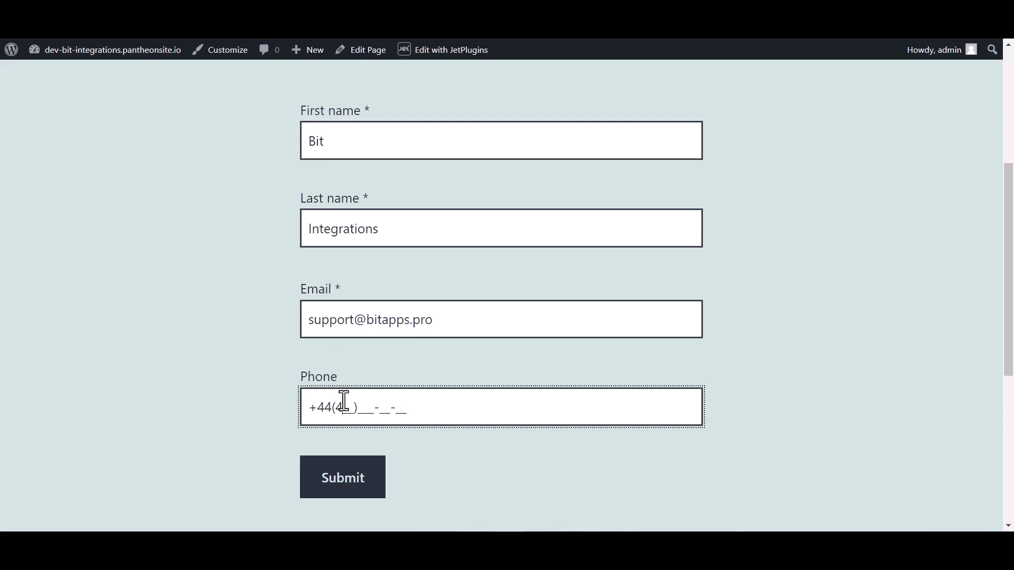
text(66-6)
click(336, 481)
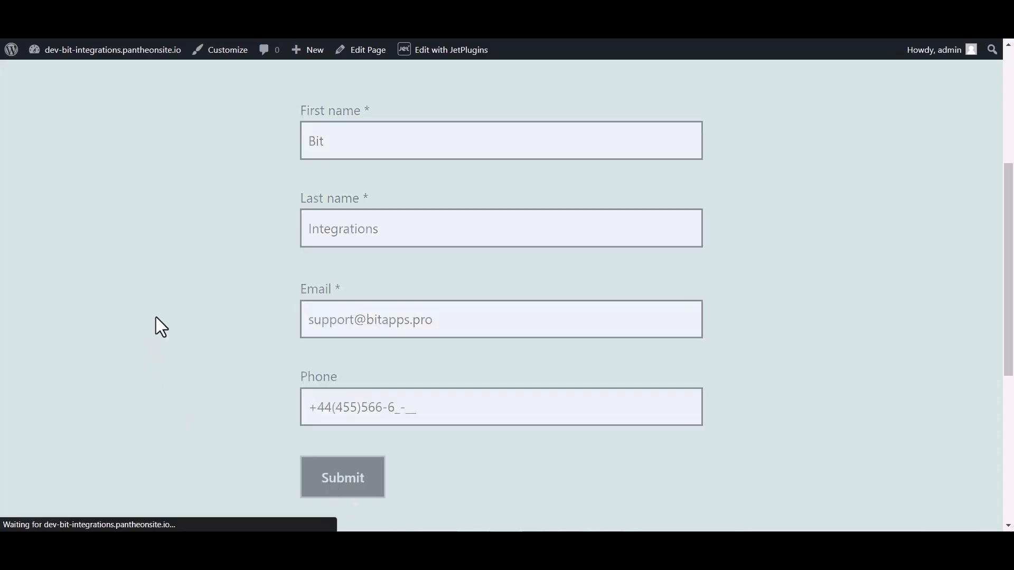
scroll(376, 260, down, 4)
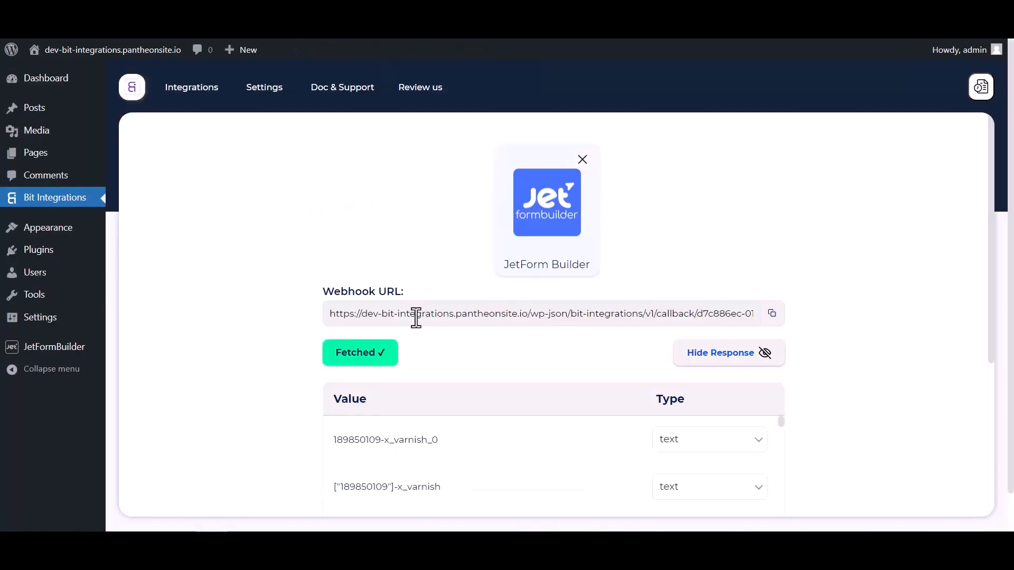
Review the fetched webhook response and proceed to choosing the action app.
scroll(531, 331, down, 4)
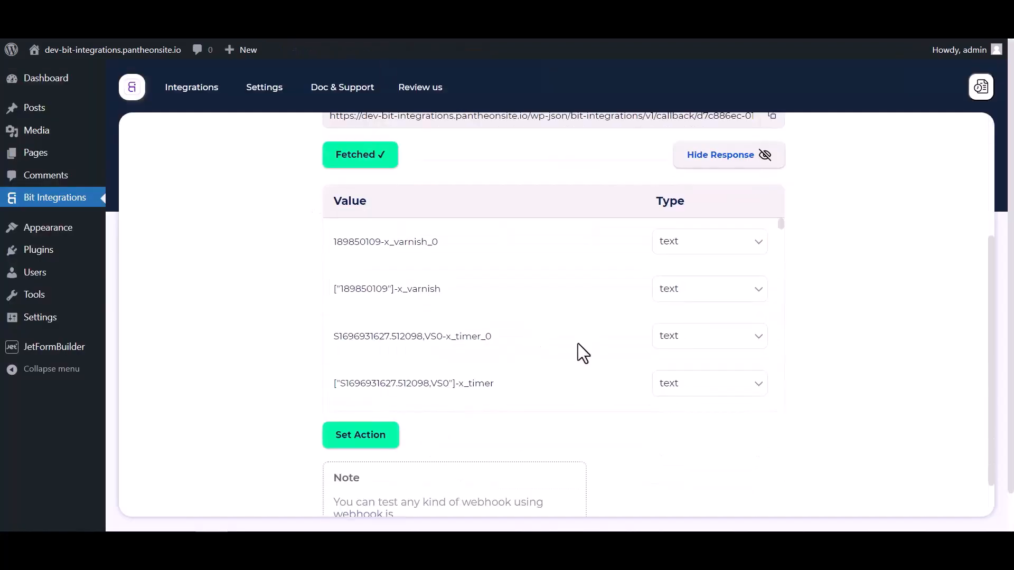
scroll(578, 343, down, 5)
scroll(622, 343, down, 10)
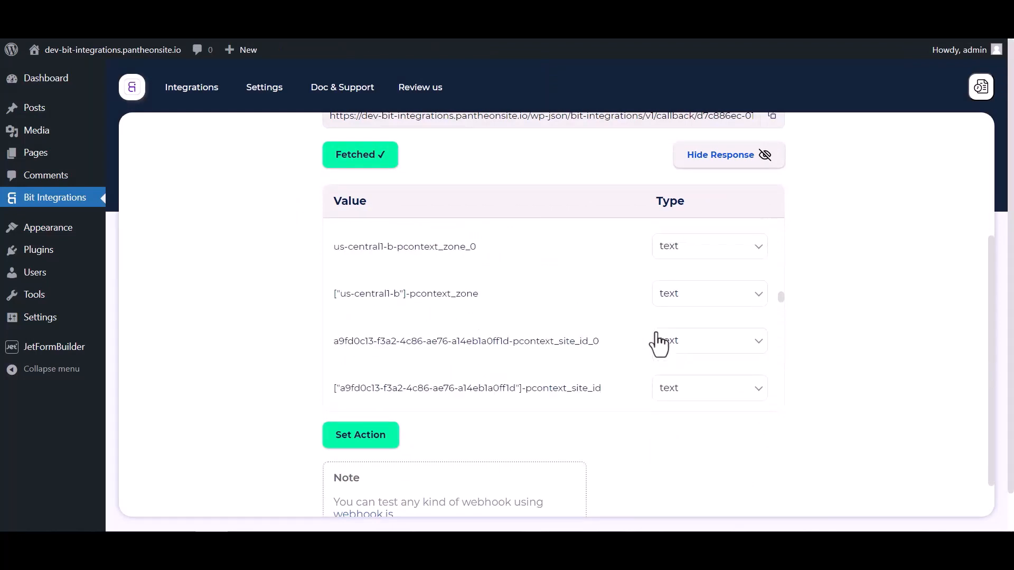
scroll(634, 327, down, 10)
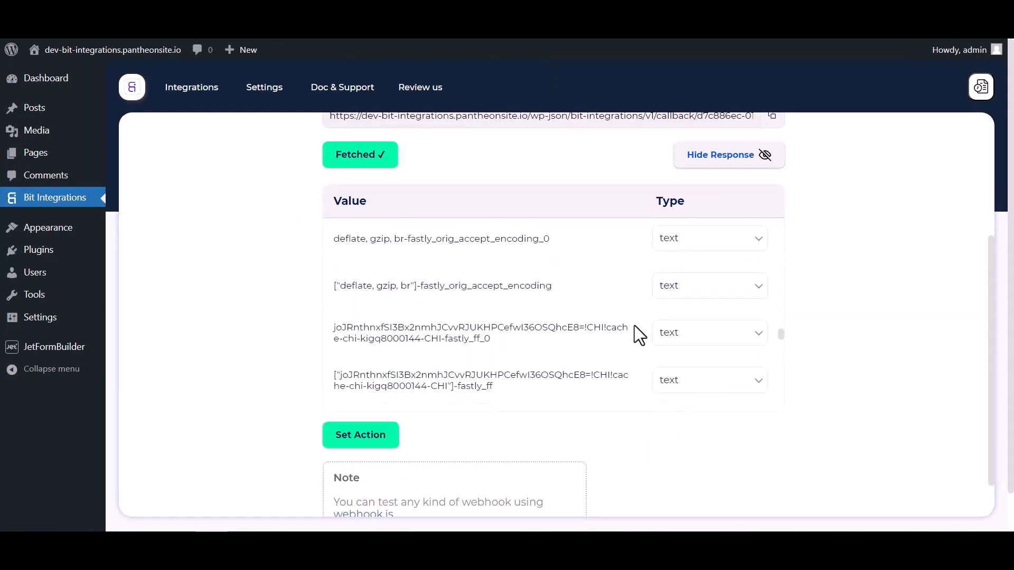
click(393, 441)
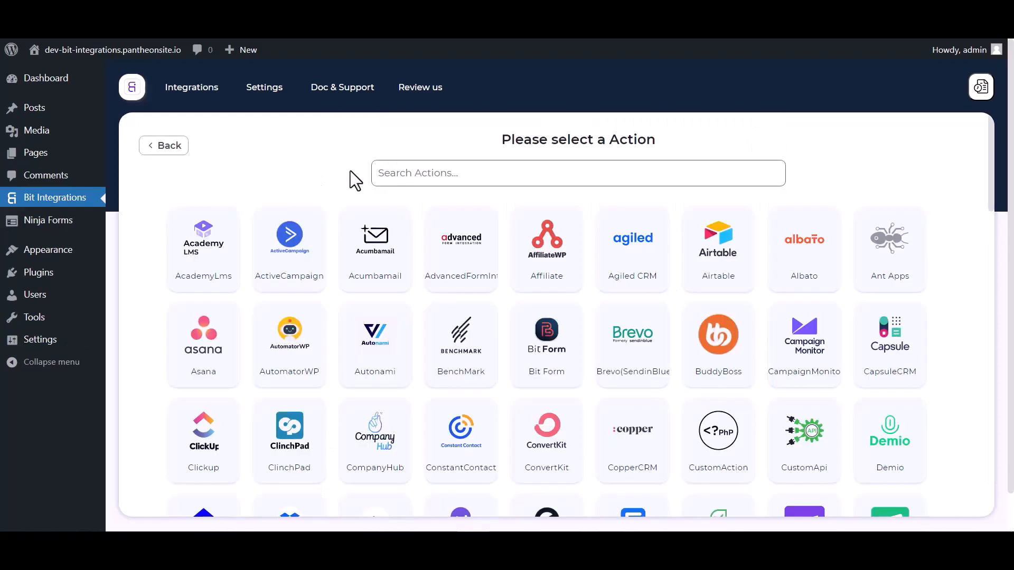
Select Zendesk as the action and open its API token page.
click(414, 171)
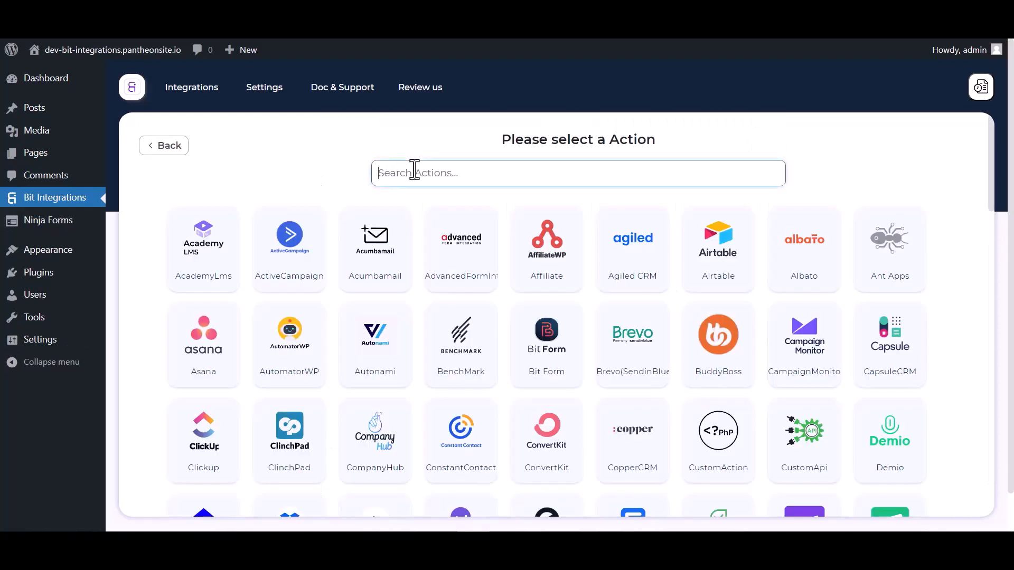
text(zend)
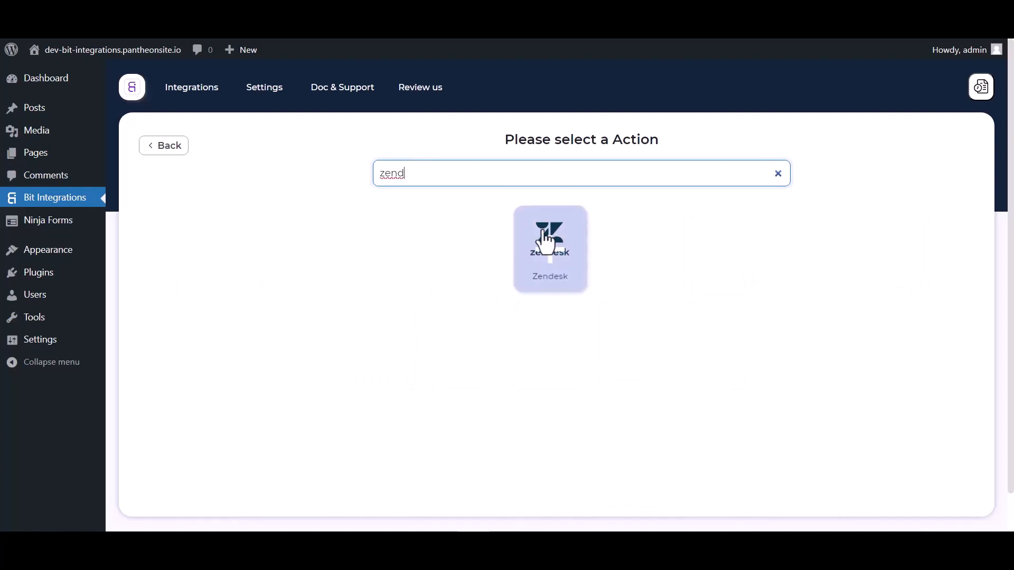
click(533, 243)
scroll(525, 232, down, 1)
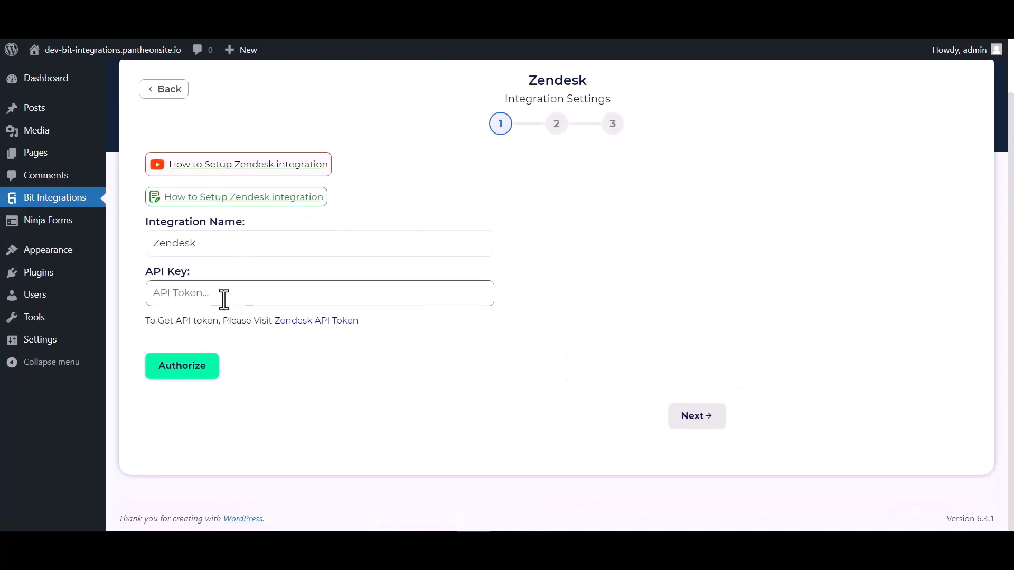
click(301, 323)
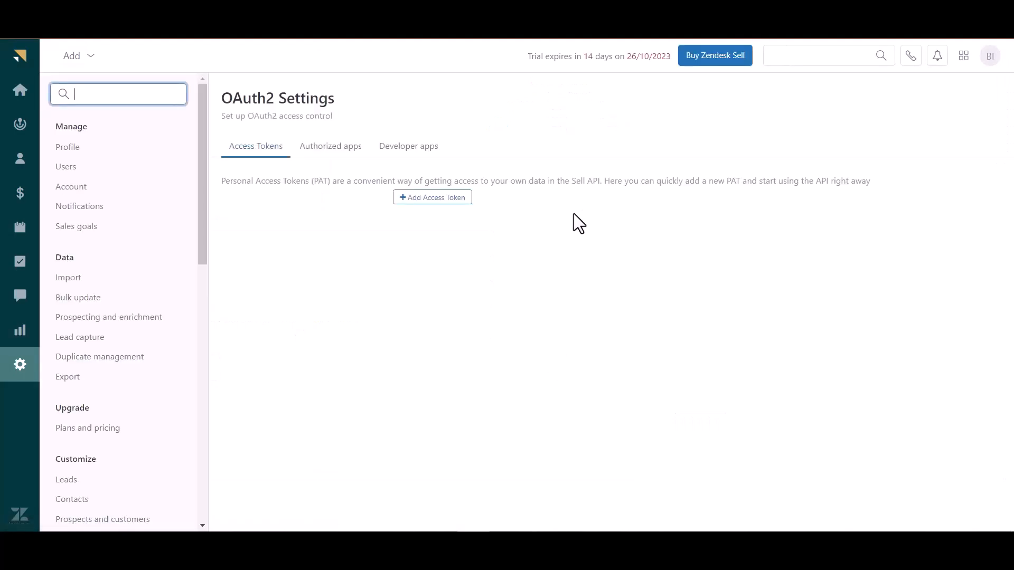
Create an access token named 'Bit Integrations' and select the new token for copying.
click(442, 200)
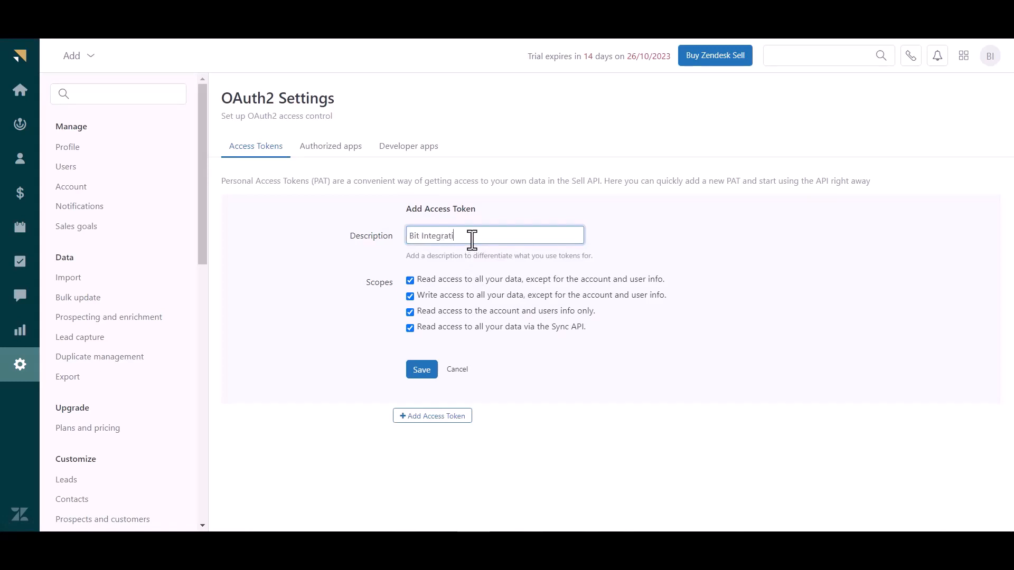
click(420, 373)
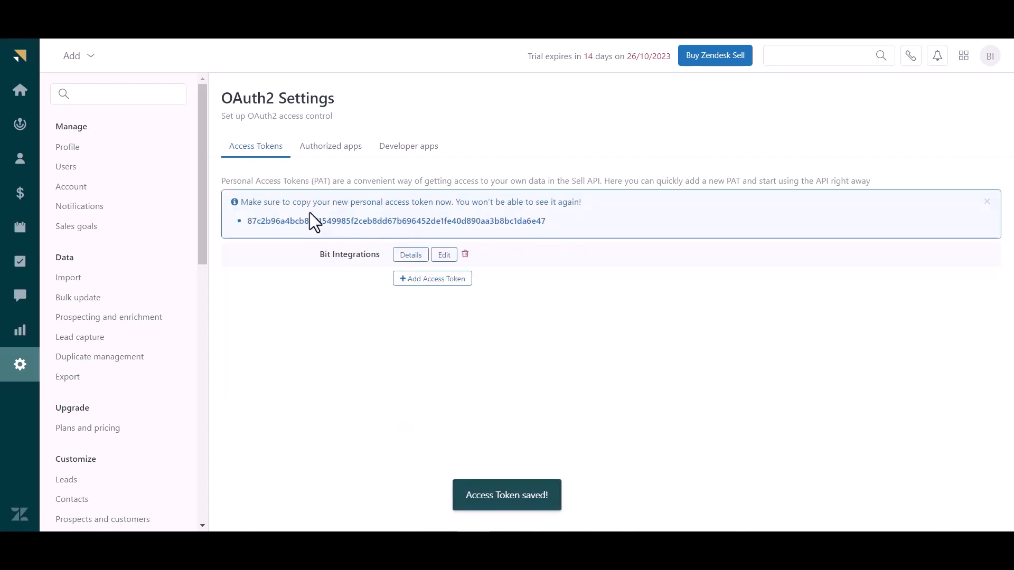
double_click(318, 220)
key(ctrl+c)
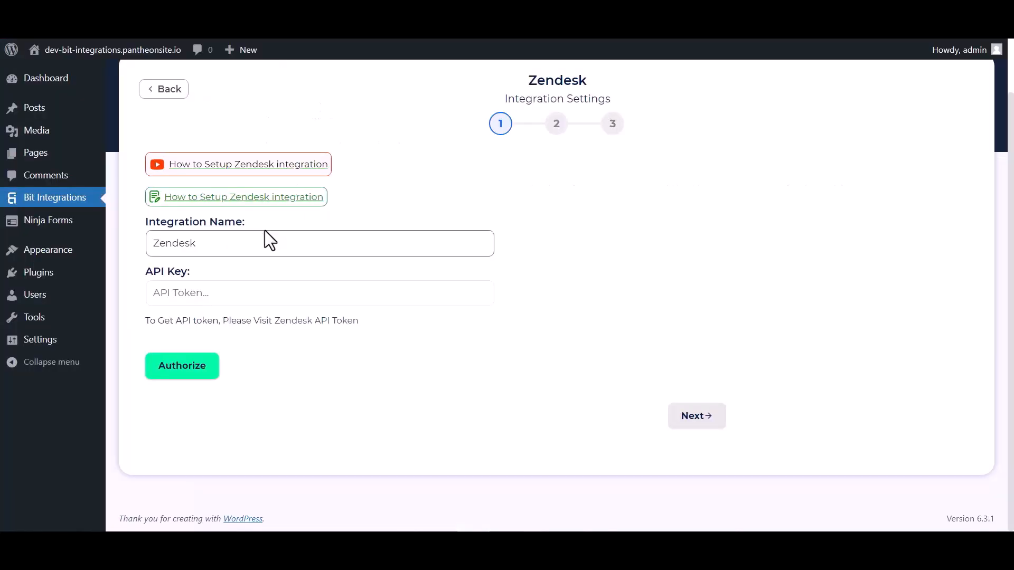
Paste the token as the Zendesk API key, authorize, and continue to action selection.
click(229, 292)
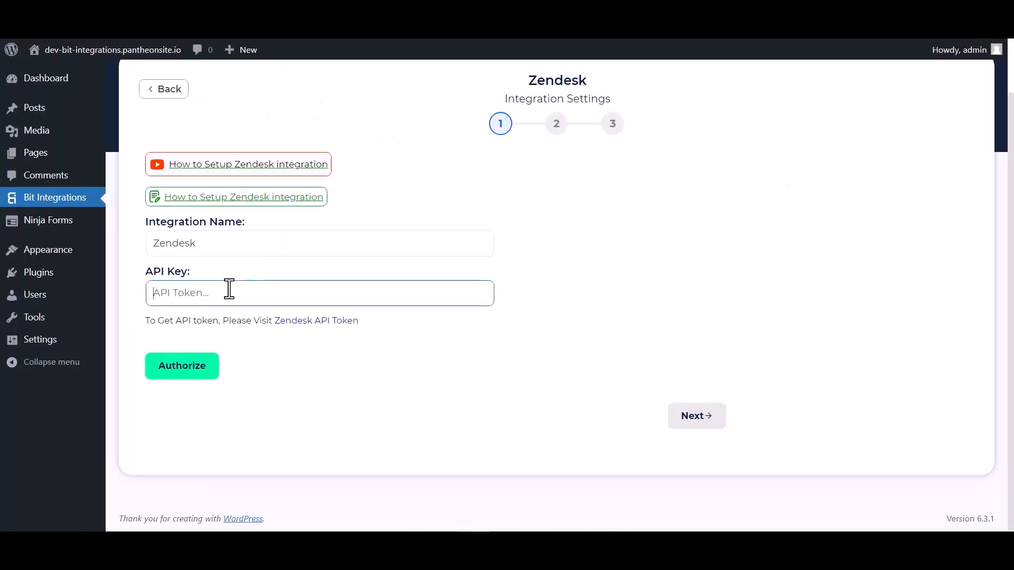
key(ctrl+v)
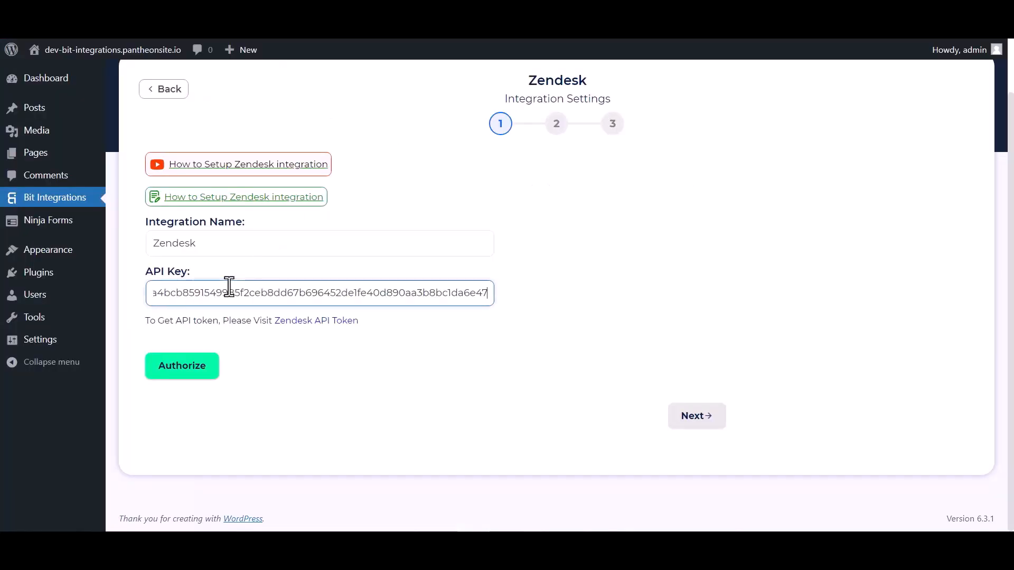
click(215, 371)
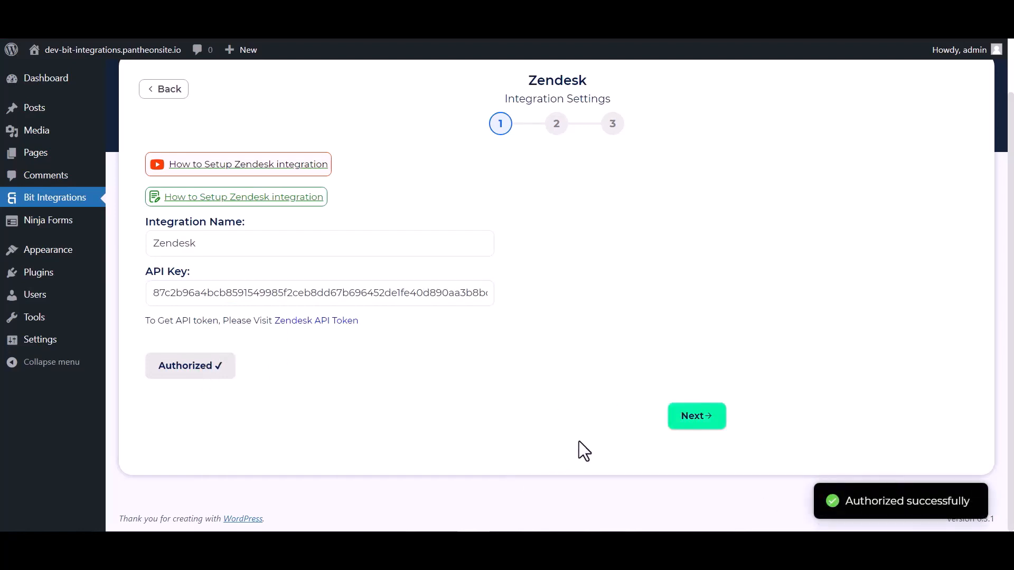
click(684, 420)
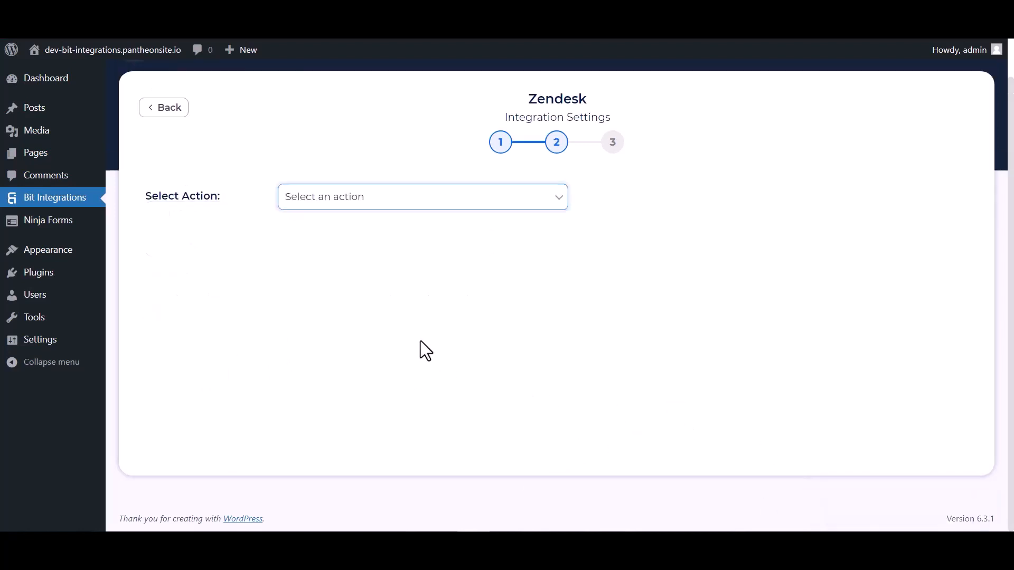
Choose Create Contact and map the form's Last Name and First Name fields.
click(391, 197)
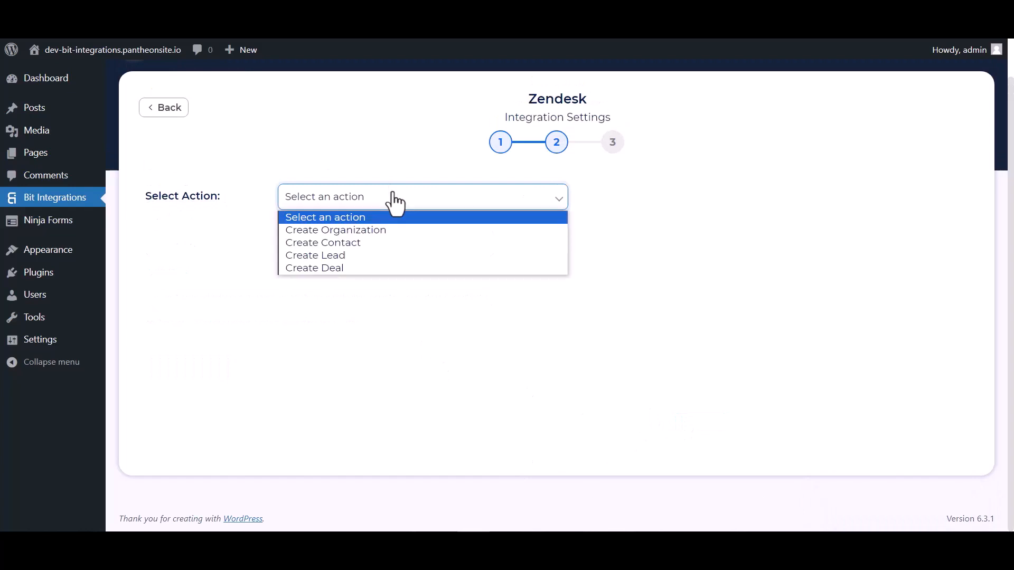
click(332, 244)
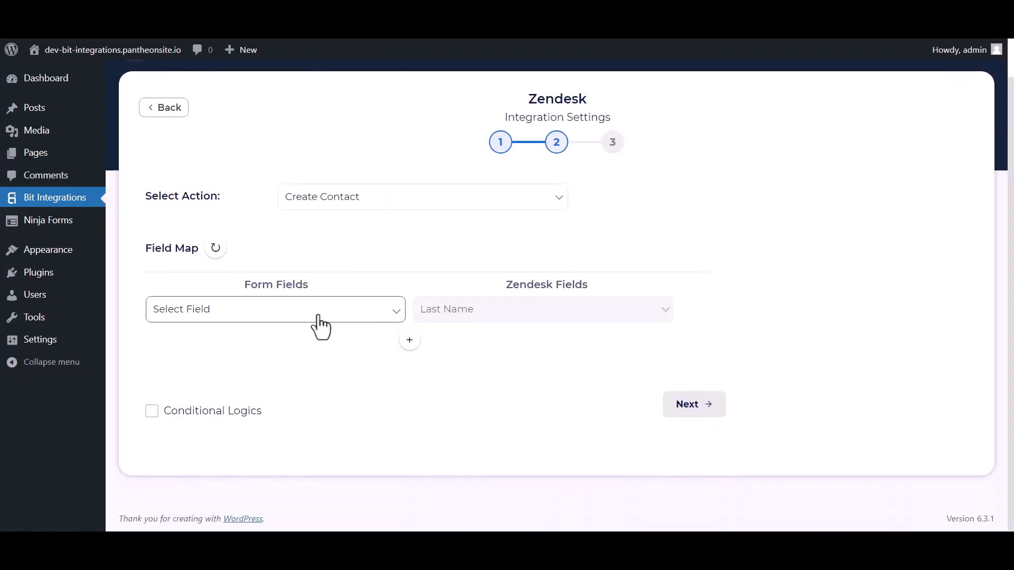
click(307, 317)
click(204, 368)
click(409, 340)
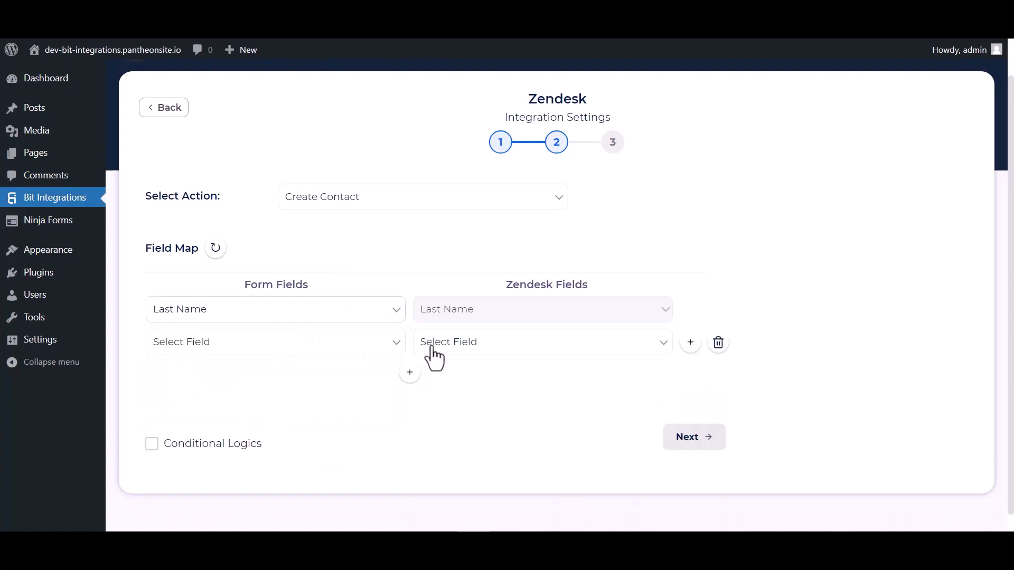
click(439, 349)
click(453, 121)
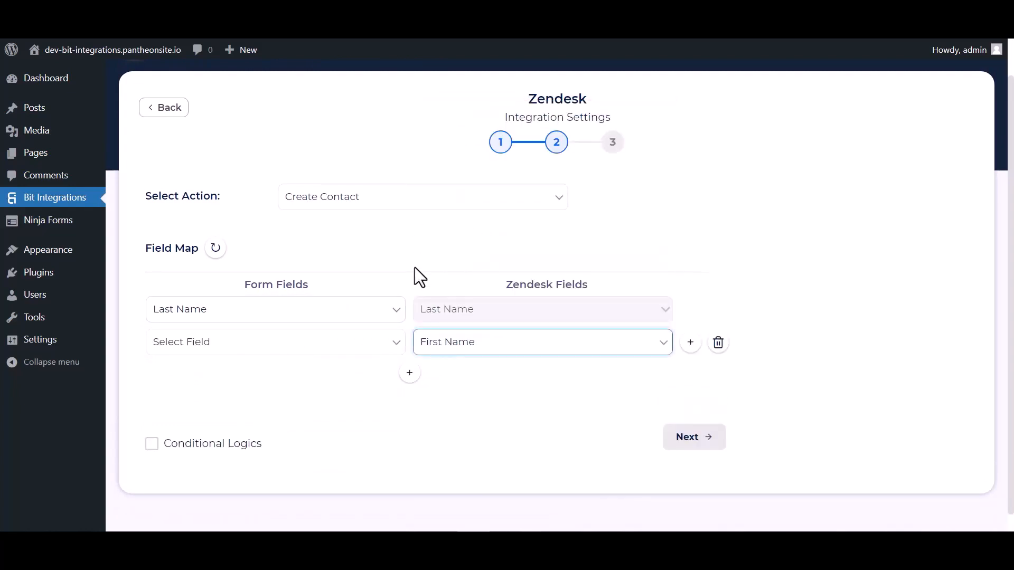
click(360, 348)
click(221, 386)
Map the form's Email and Phone to Zendesk Email and Phone.
scroll(448, 355, down, 1)
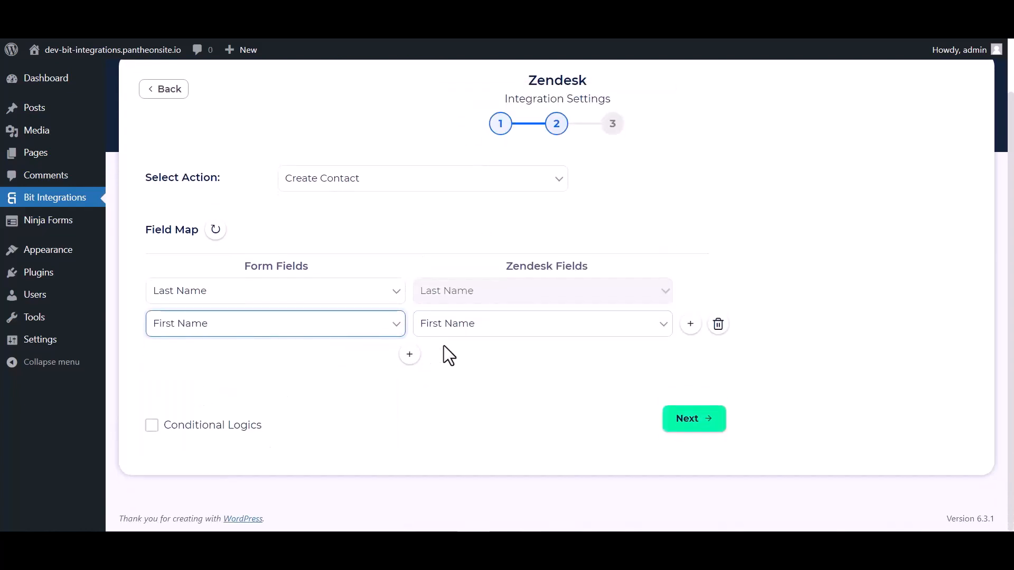
click(410, 355)
click(459, 357)
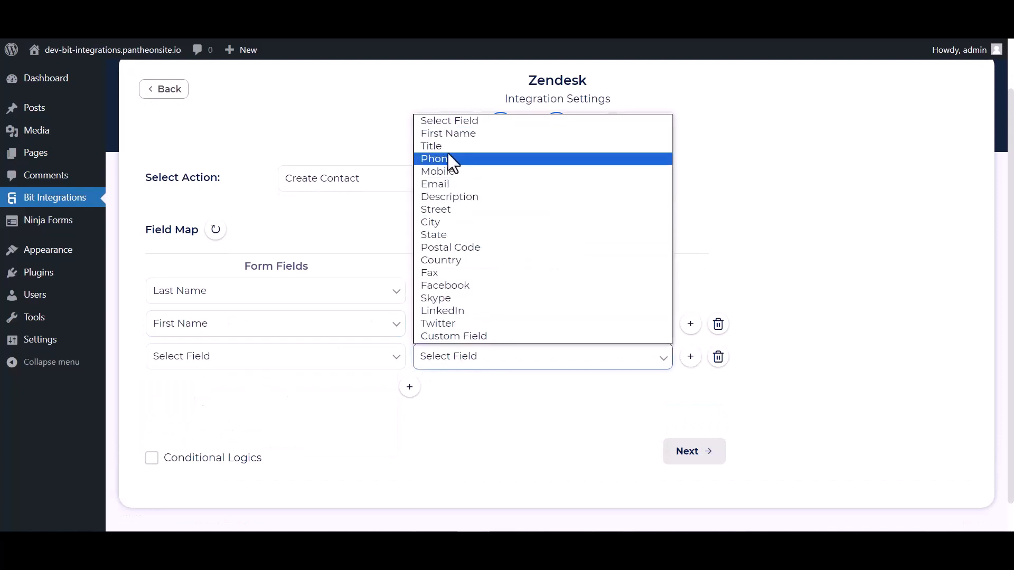
click(445, 184)
click(341, 365)
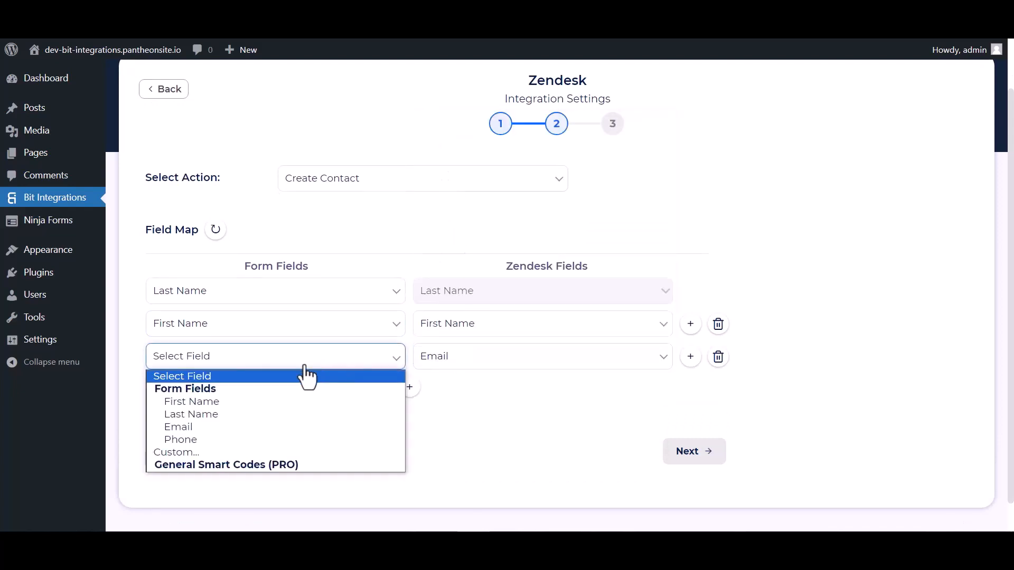
click(189, 425)
click(409, 387)
click(434, 392)
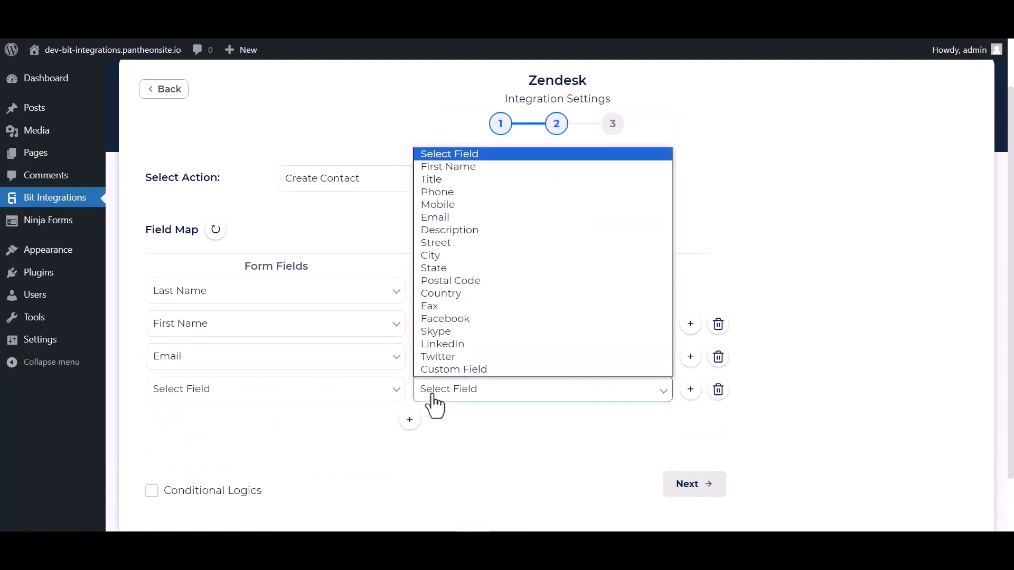
click(438, 192)
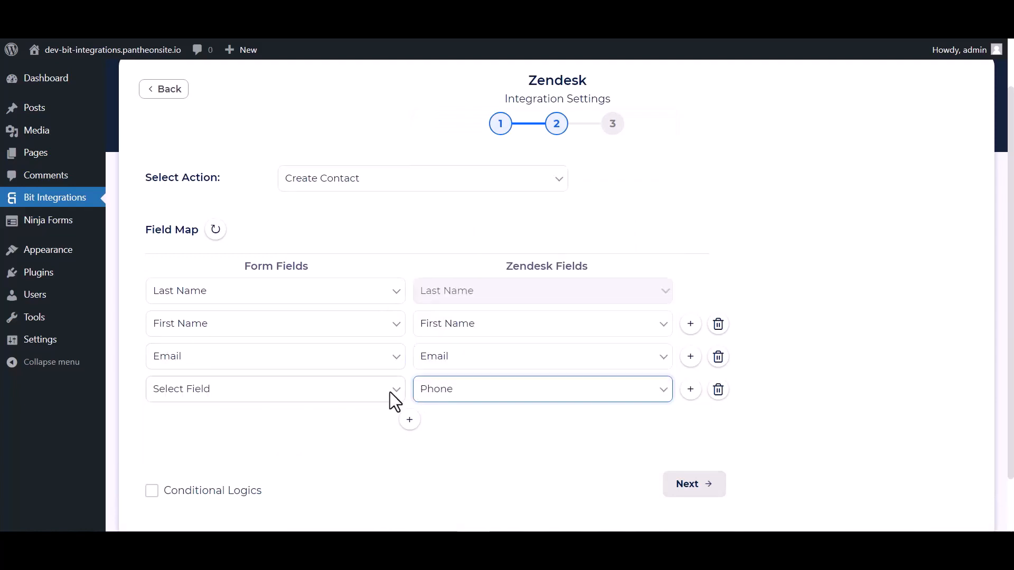
click(390, 392)
click(185, 472)
Leave conditional logic off, then finish and save the Zendesk integration.
scroll(444, 380, down, 2)
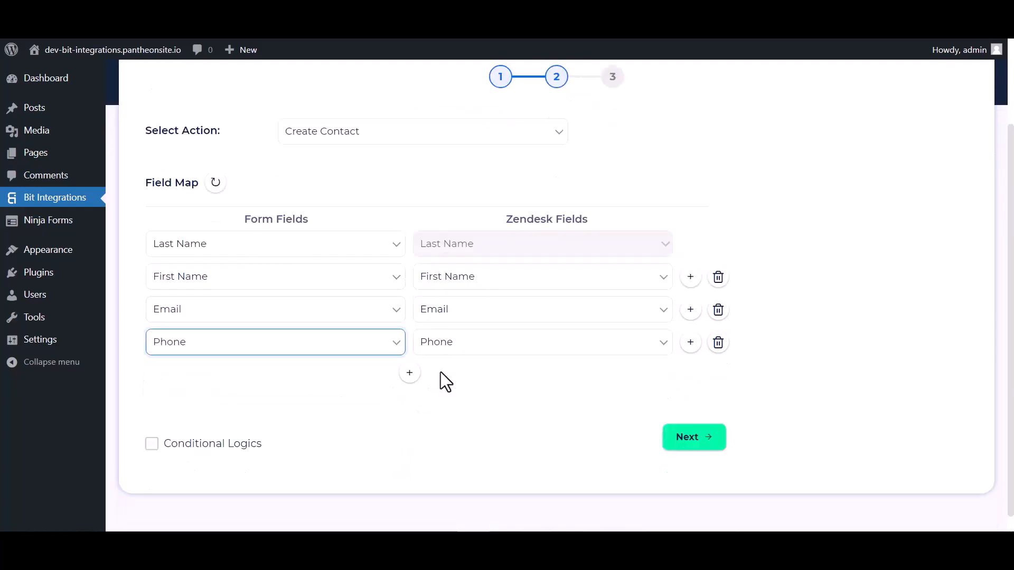
click(169, 431)
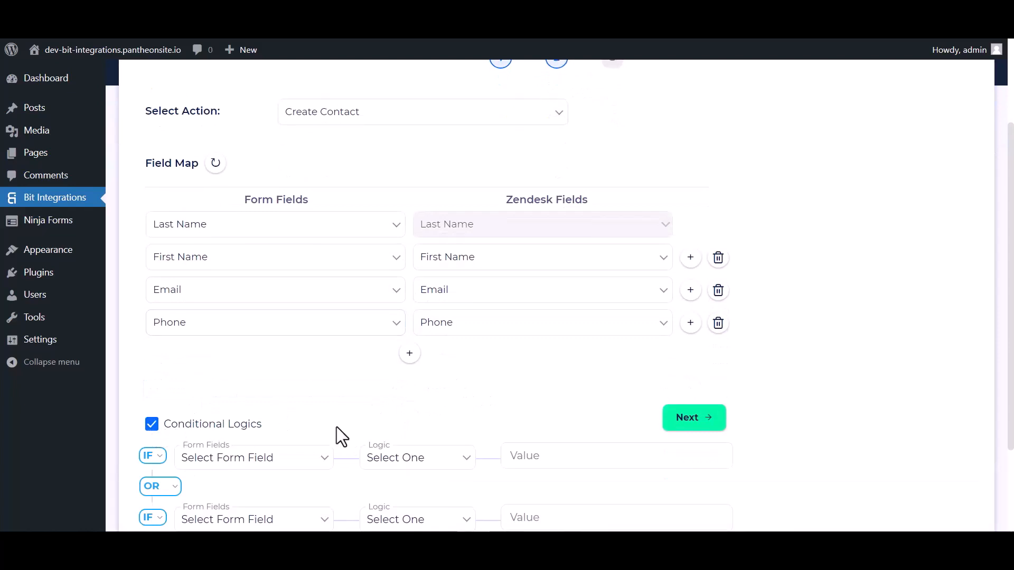
scroll(336, 430, down, 2)
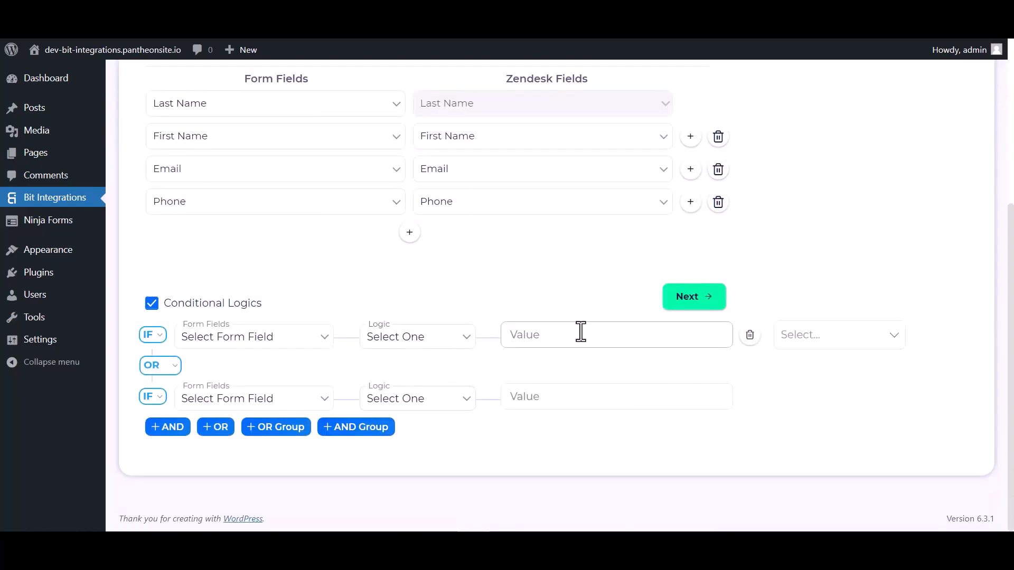
click(152, 304)
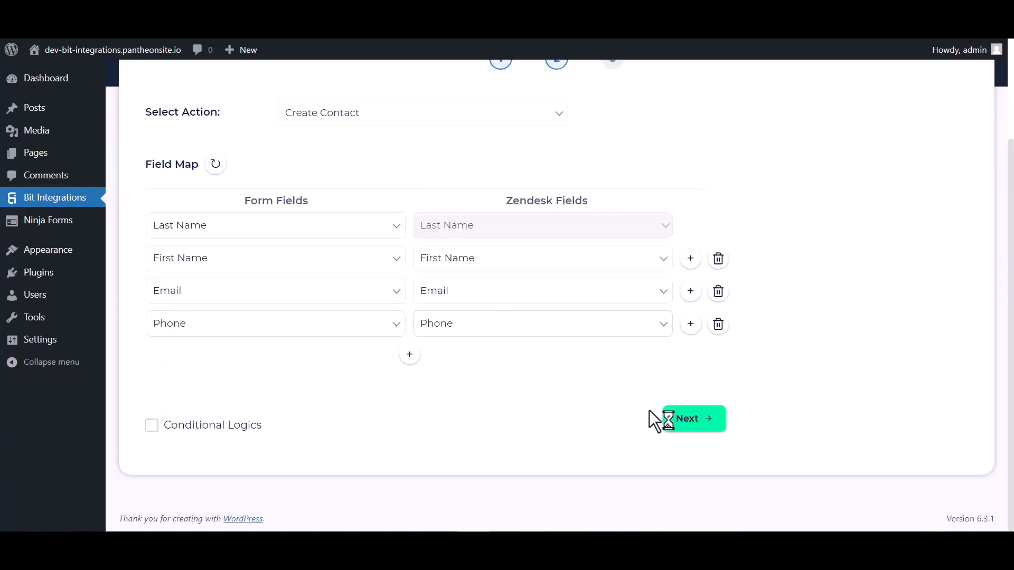
click(678, 420)
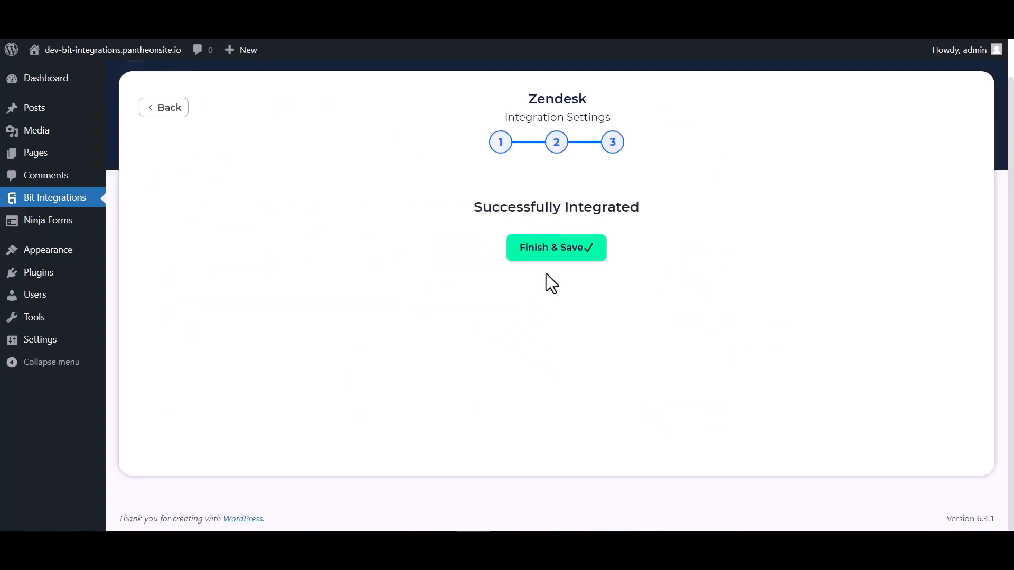
click(557, 253)
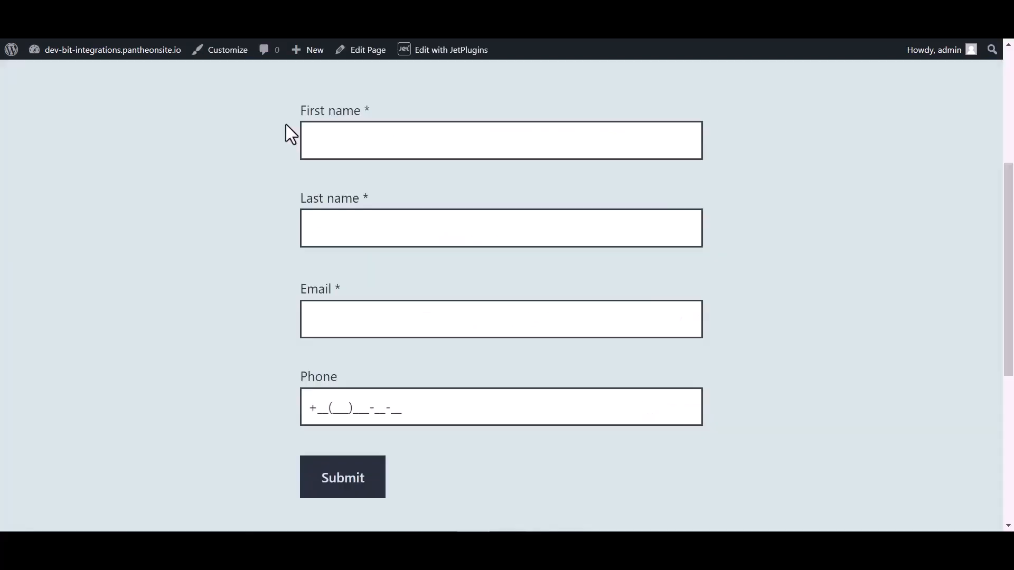
Resubmit the JetFormBuilder form as Bit Integrations with a test e-mail and phone number.
click(352, 135)
text(Bit)
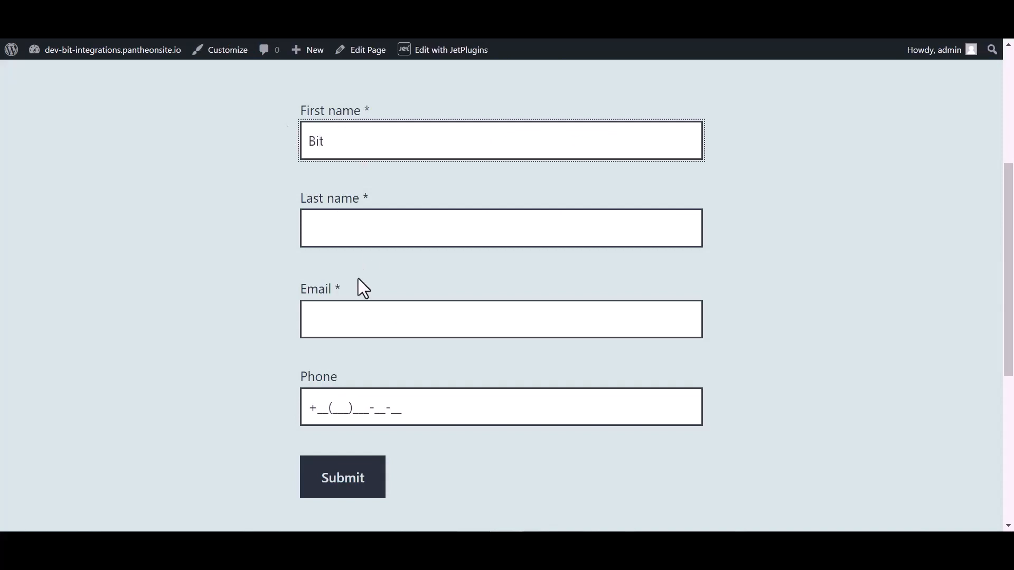
click(342, 229)
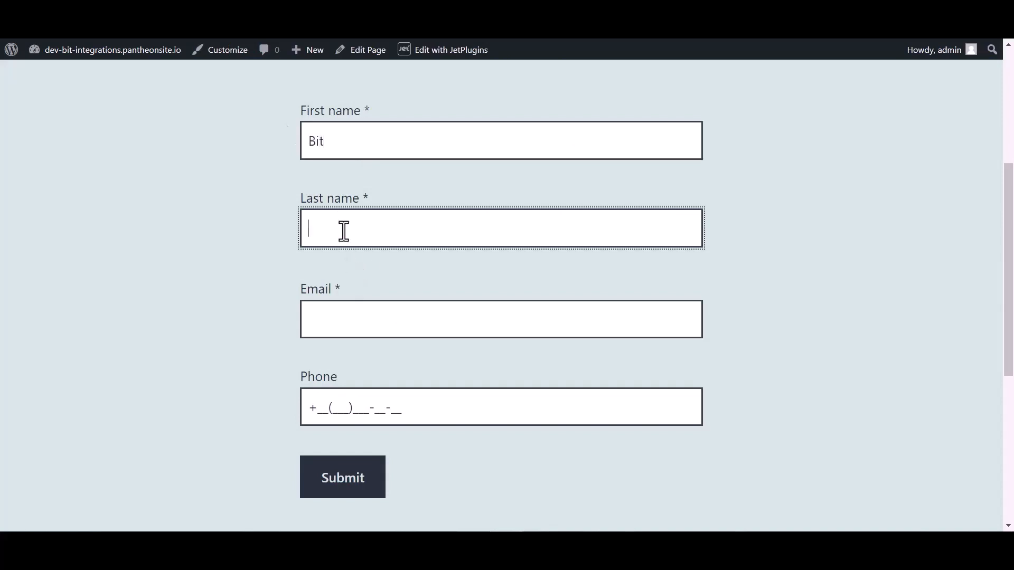
text(Integrat)
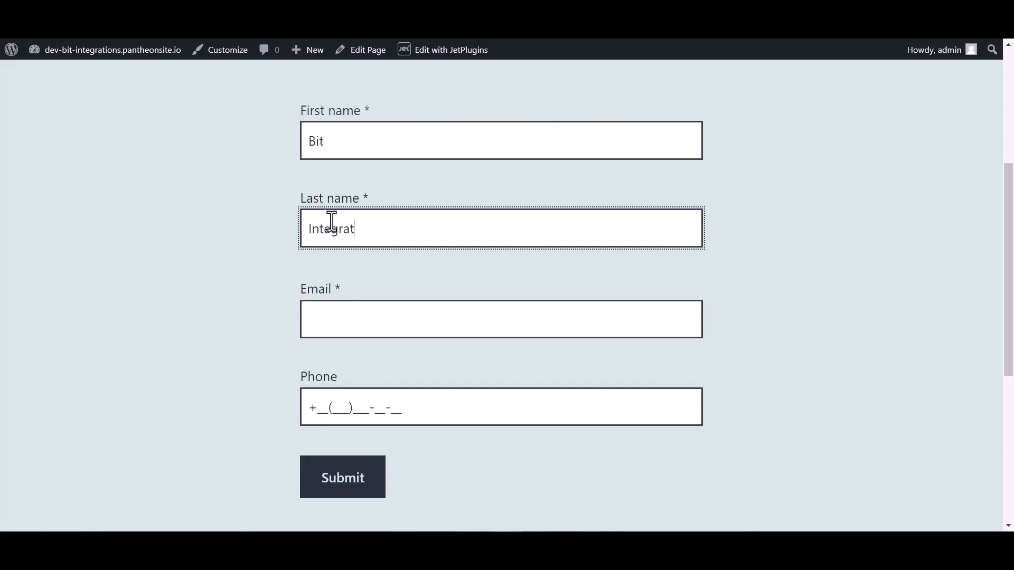
text(ions)
click(333, 327)
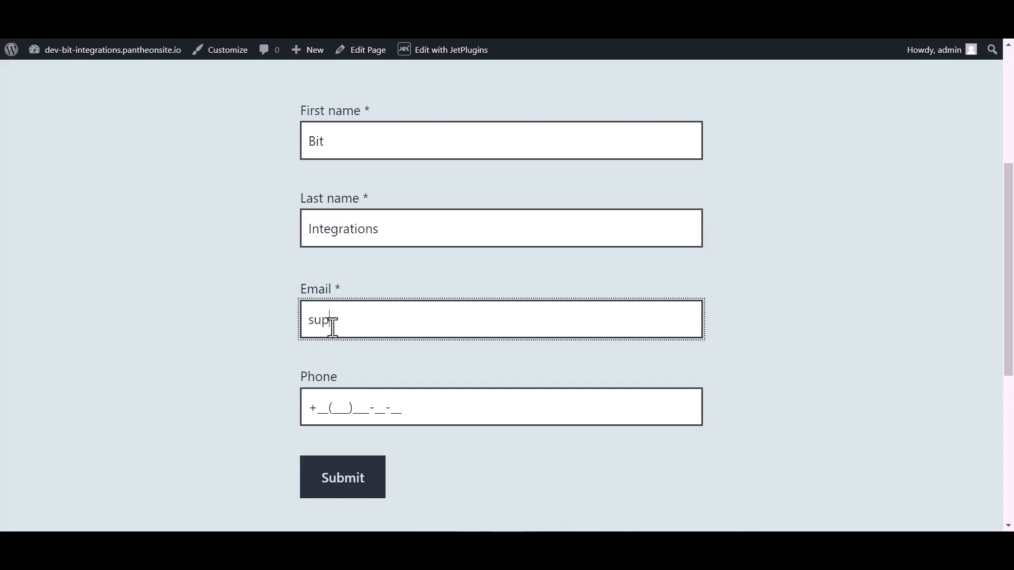
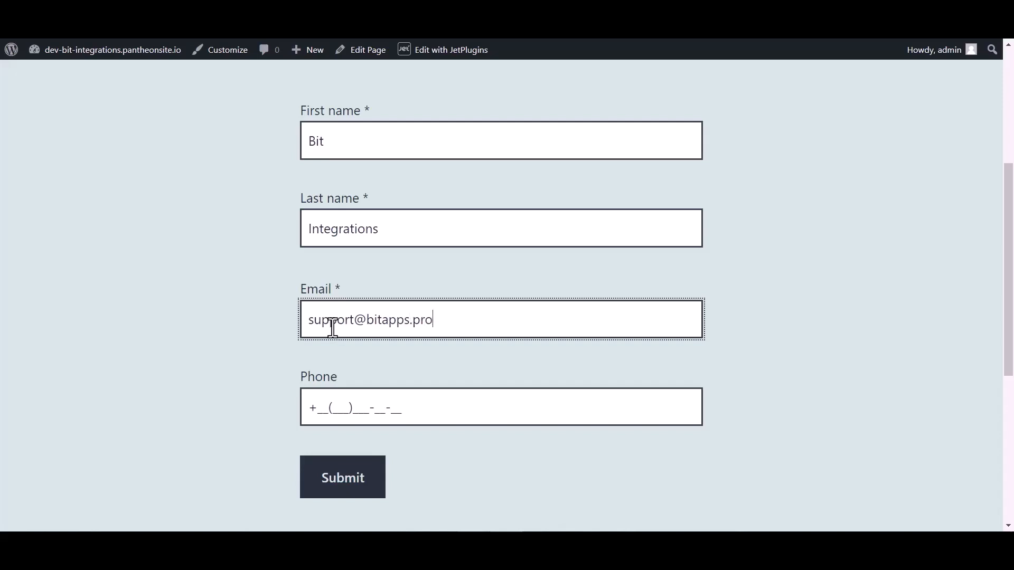
click(342, 401)
text(44(4)
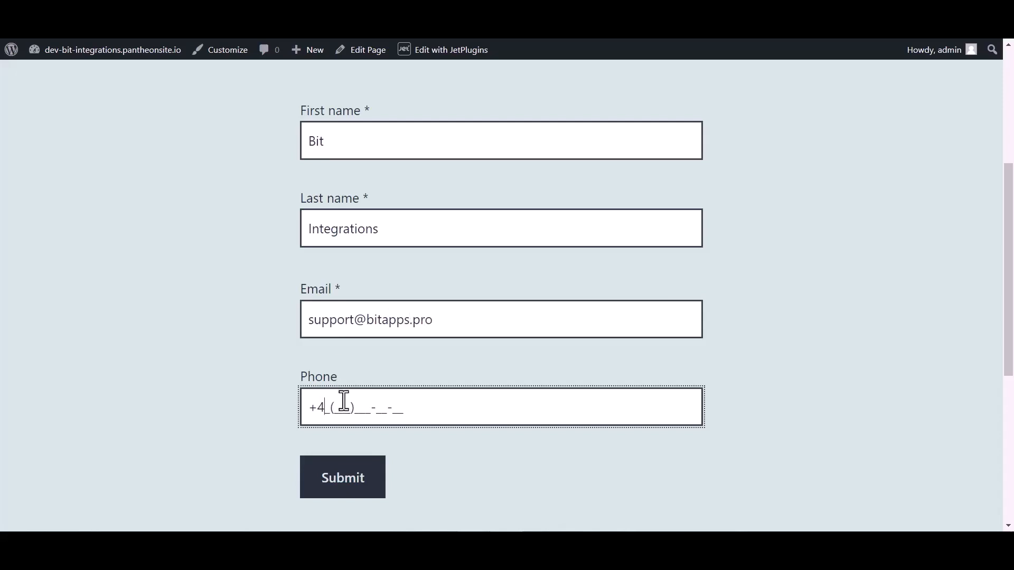
text(55)566-6)
click(343, 488)
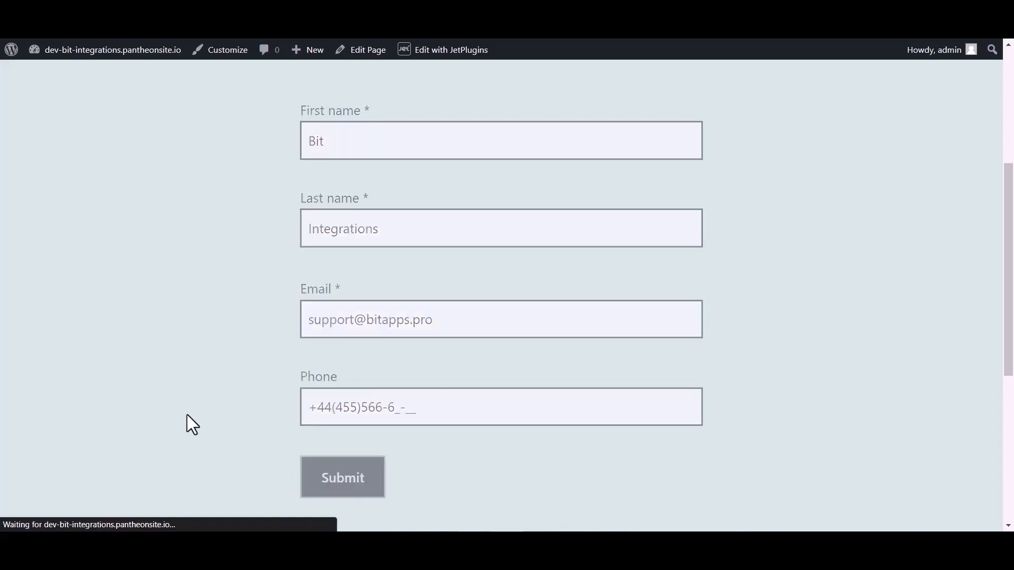
scroll(397, 270, down, 3)
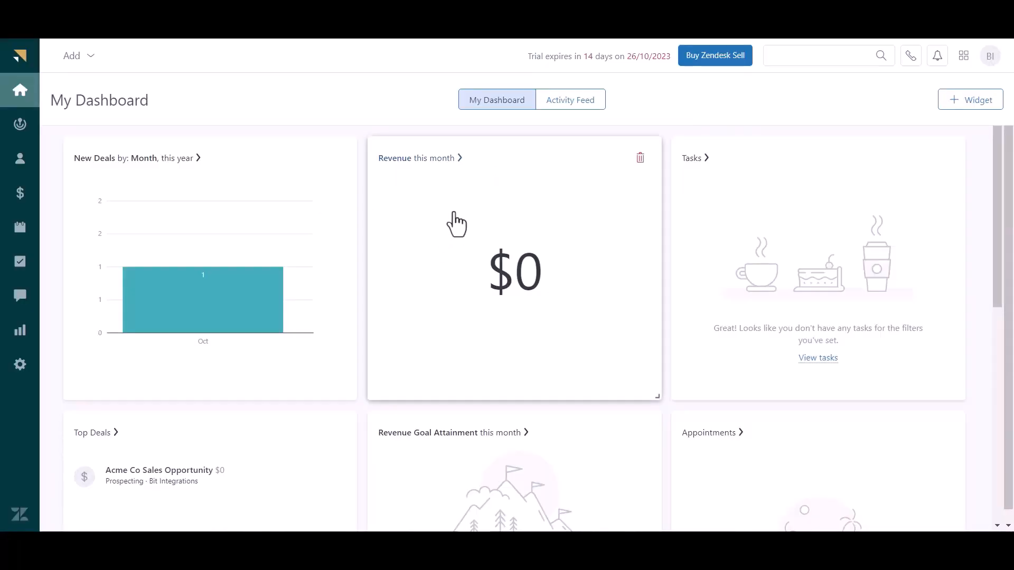
Open the Bit Integrations contact from Zendesk Sell's Contacts list.
click(20, 160)
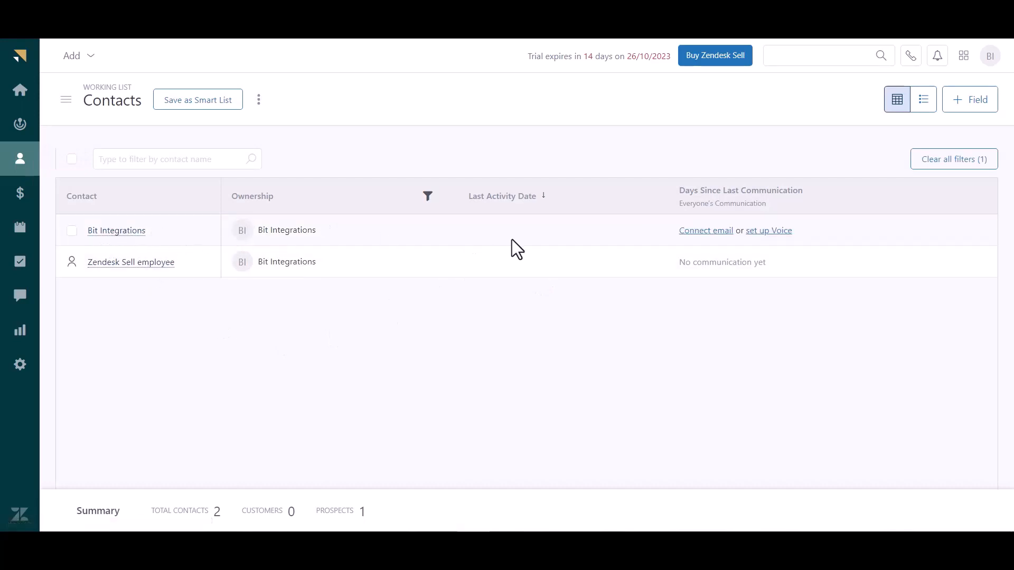
click(72, 231)
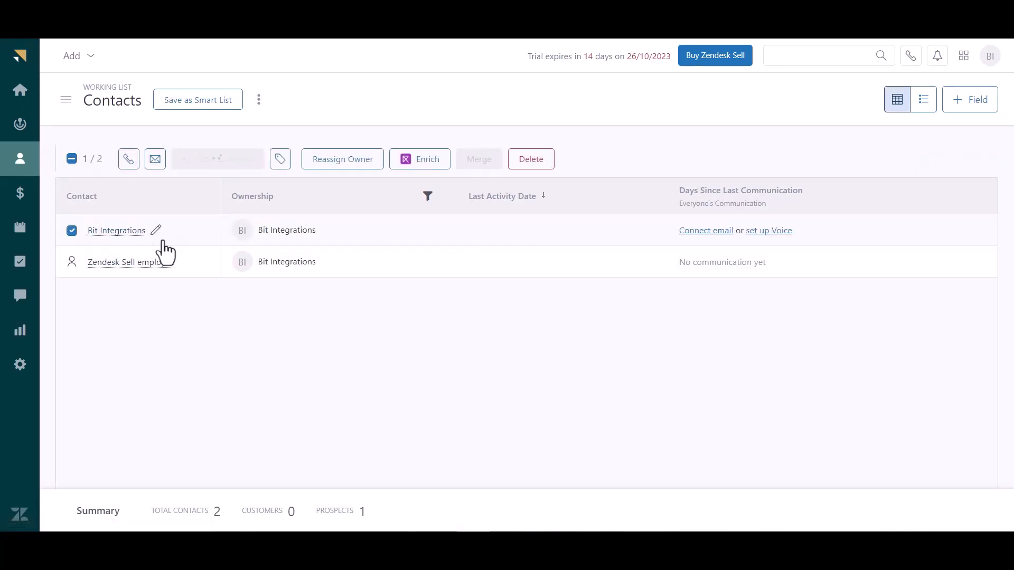
click(117, 231)
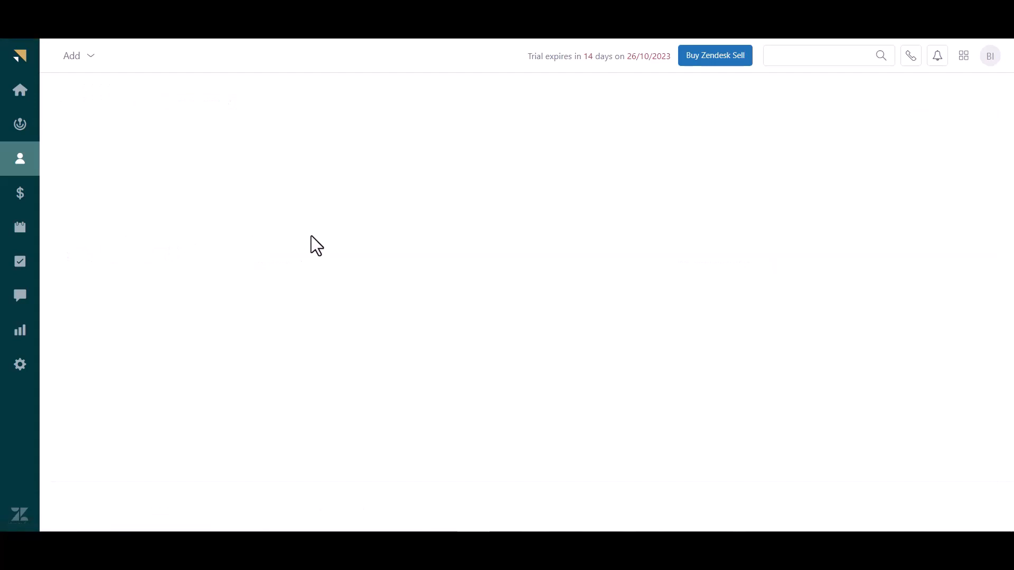